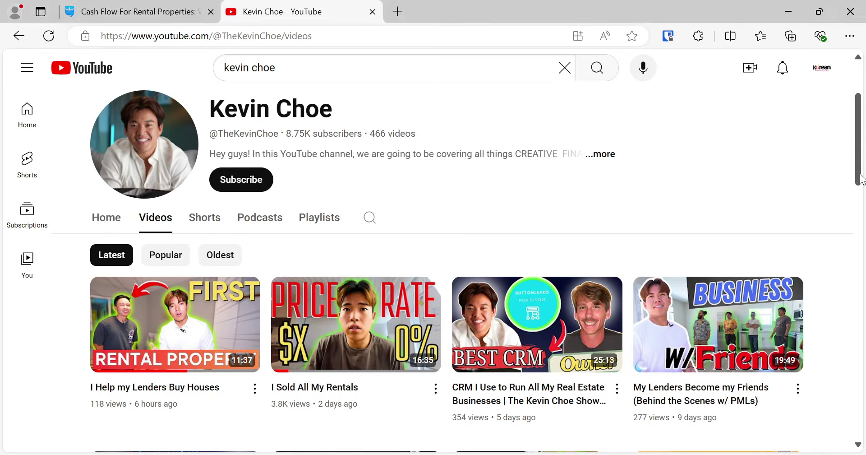
Step: Look over the YouTube channel's banner, profile details and latest videos
scroll(862, 171, up, 2)
scroll(860, 163, up, 1)
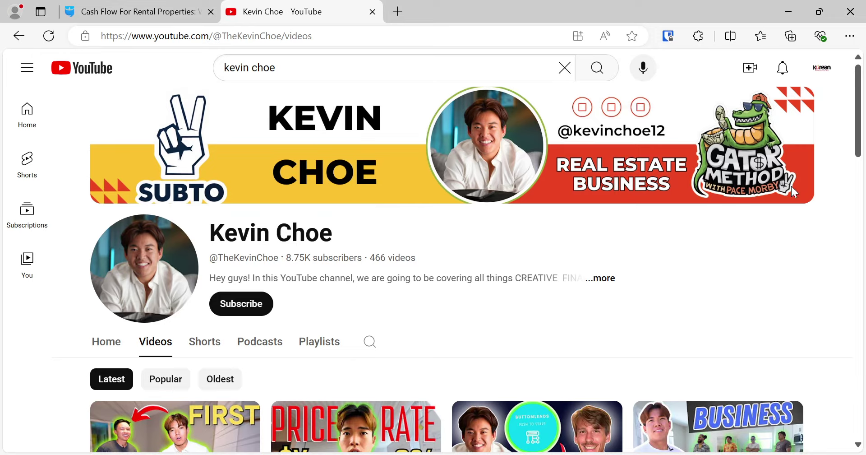
drag(861, 134, 847, 162)
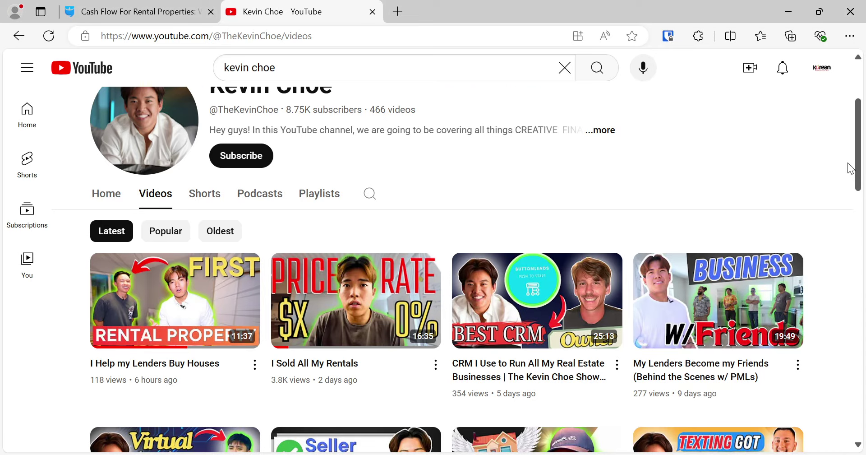
drag(848, 164, 847, 121)
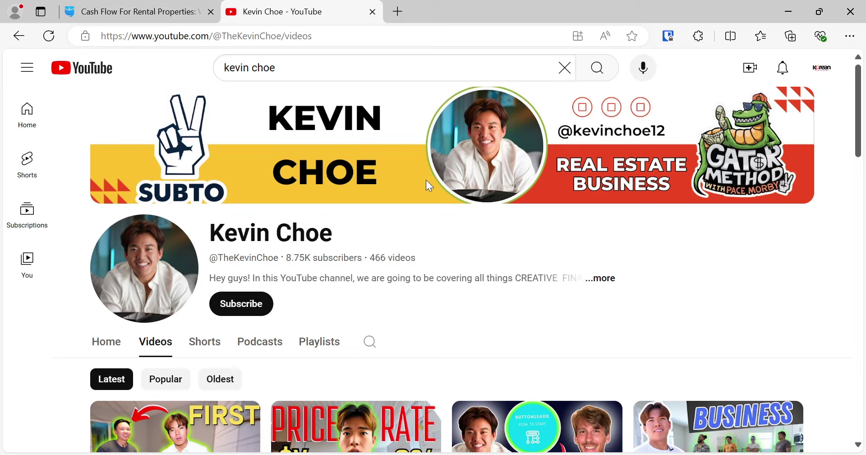
drag(860, 126, 858, 152)
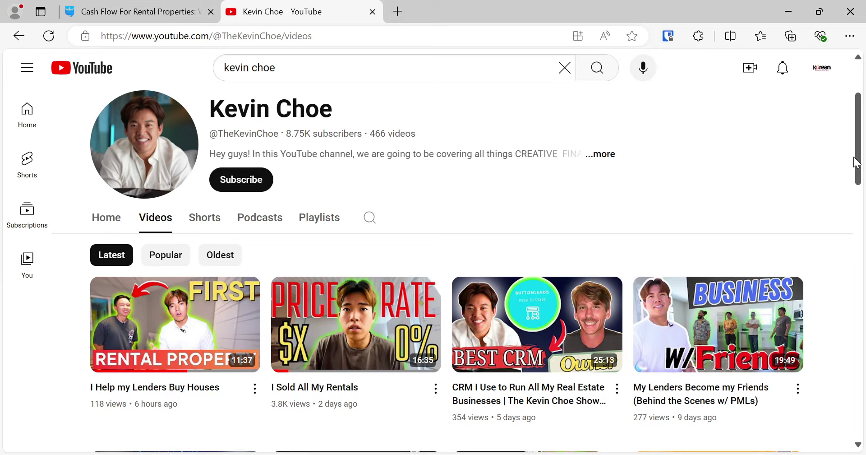
mouse_move(858, 165)
mouse_down()
mouse_move(852, 195)
mouse_move(854, 158)
mouse_up()
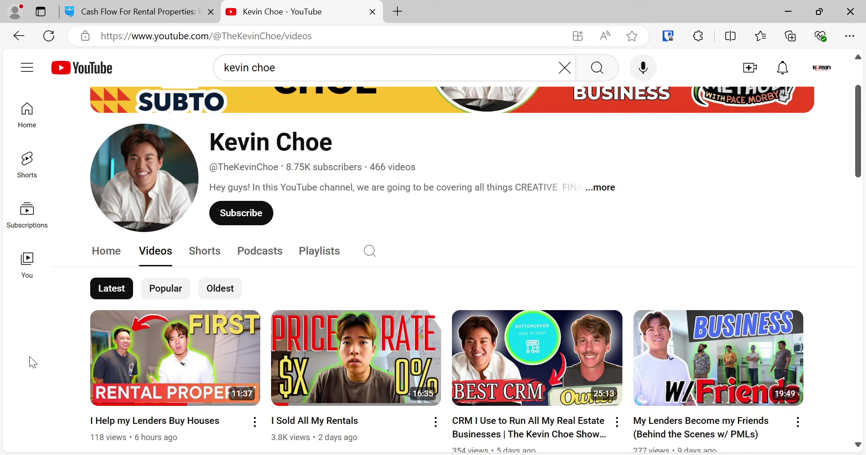
Step: Open the BiggerPockets cash flow article and highlight the "$100 to $200" monthly cash flow range for a rental property
click(171, 10)
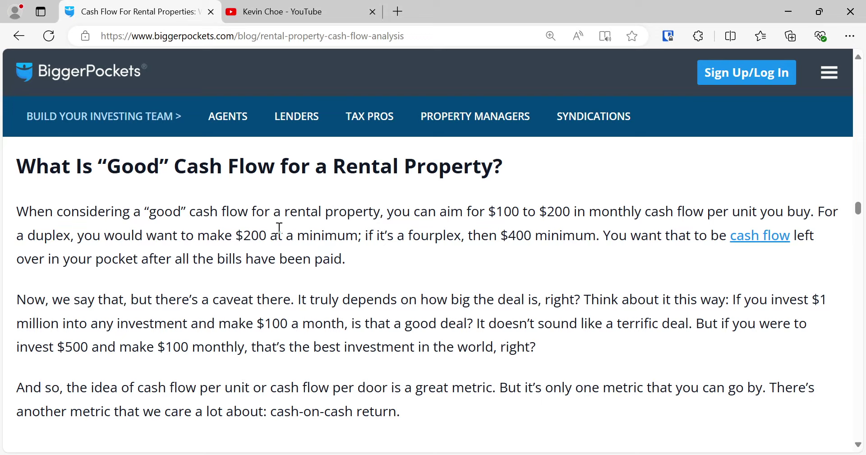
drag(485, 211, 586, 215)
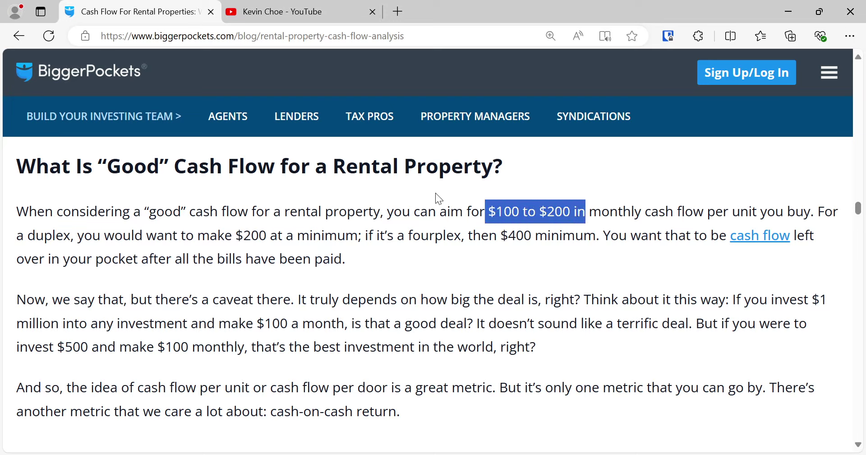
click(139, 155)
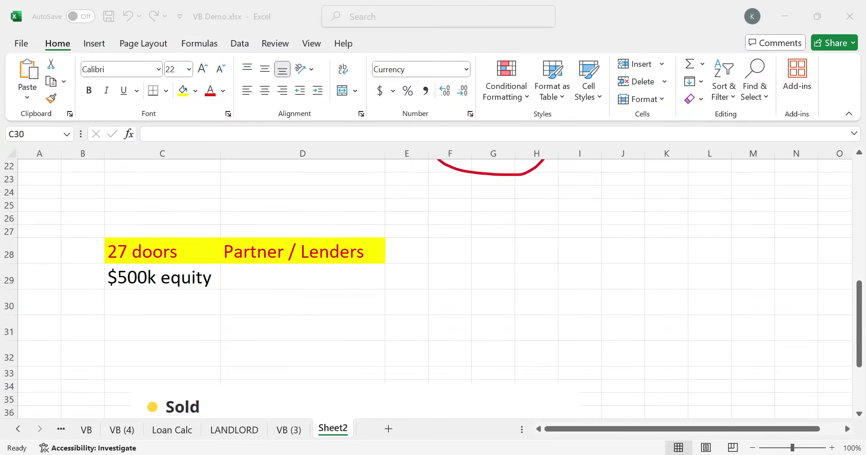
Step: On Sheet2 of the VB Demo workbook in Excel, calculate the equity per door in C30 with =500000/27
click(218, 307)
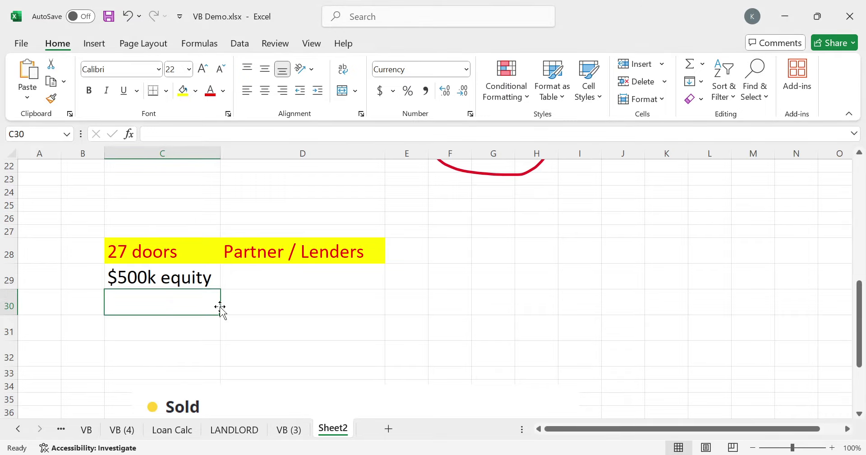
click(189, 253)
click(367, 262)
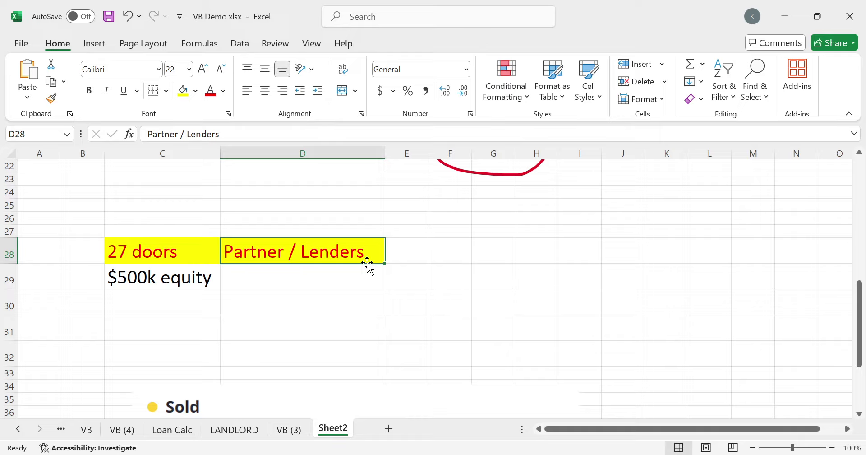
key(Left)
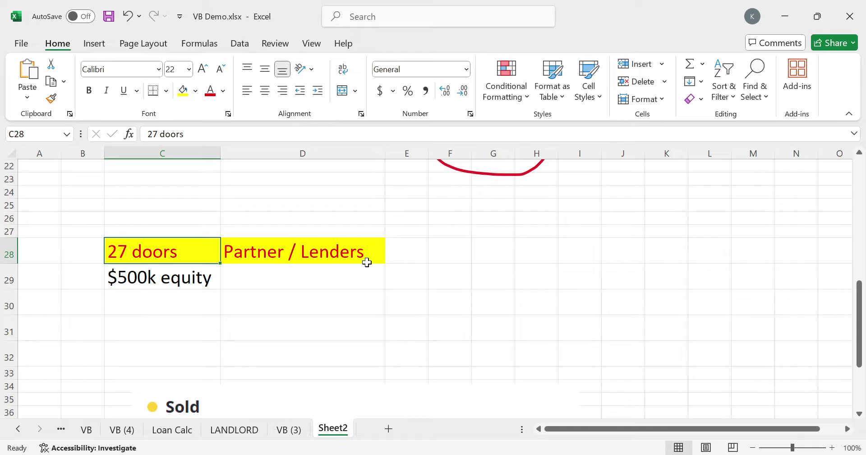
key(Down)
key(Down)
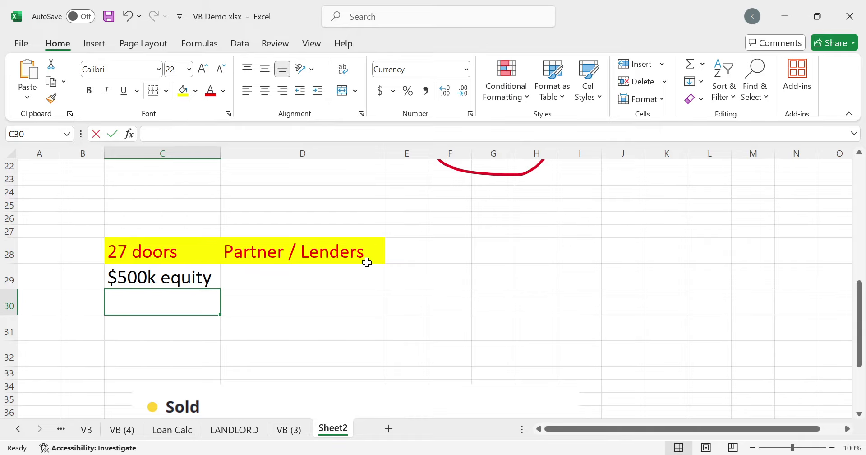
text(=500000/27)
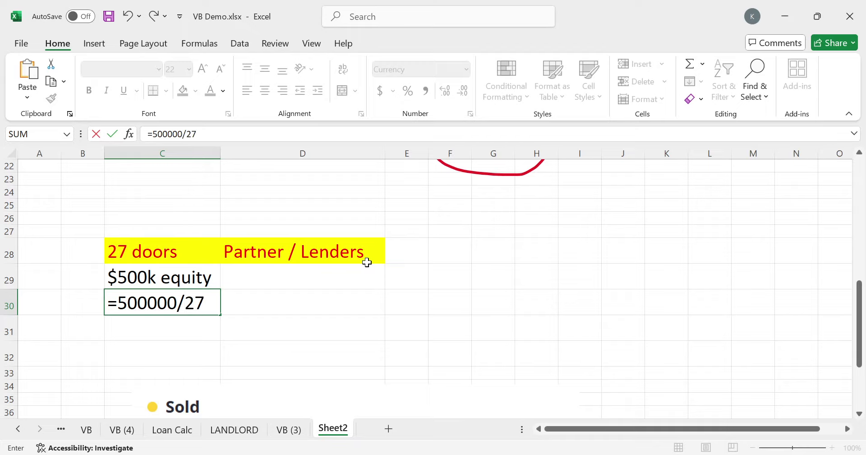
key(Return)
key(Up)
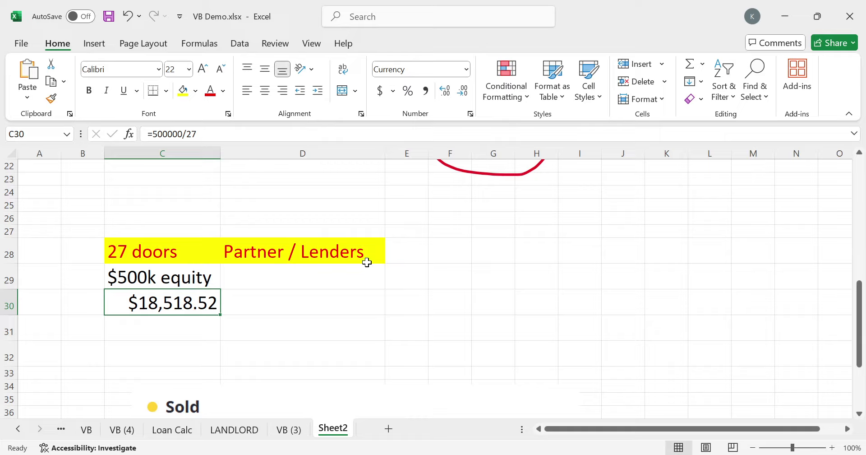
key(Up)
click(366, 261)
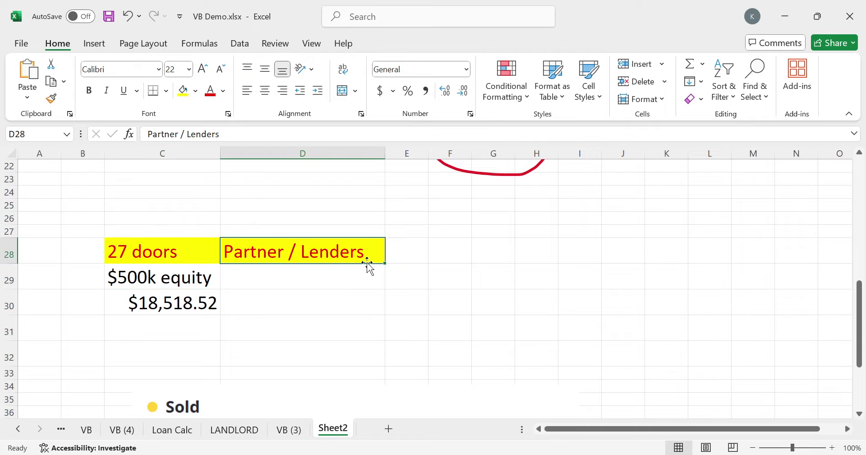
key(Left)
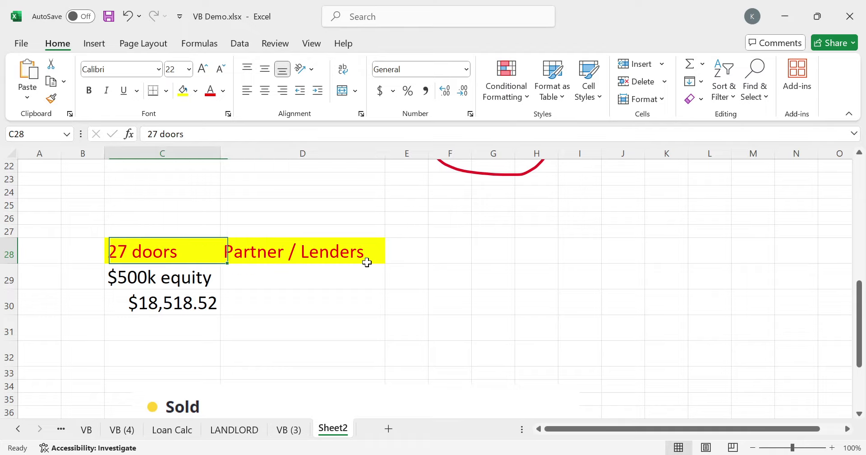
key(Down)
key(Down)
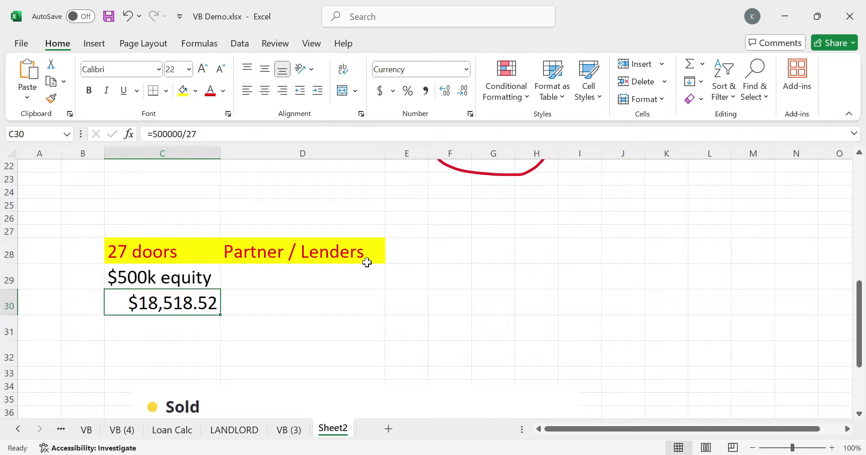
Step: Copy the highlighted "27 doors" cell to C31 and replace its text with "2 Doors"
key(Up)
key(Up)
key(ctrl+c)
key(Down)
key(Down)
key(Down)
key(ctrl+v)
text(2)
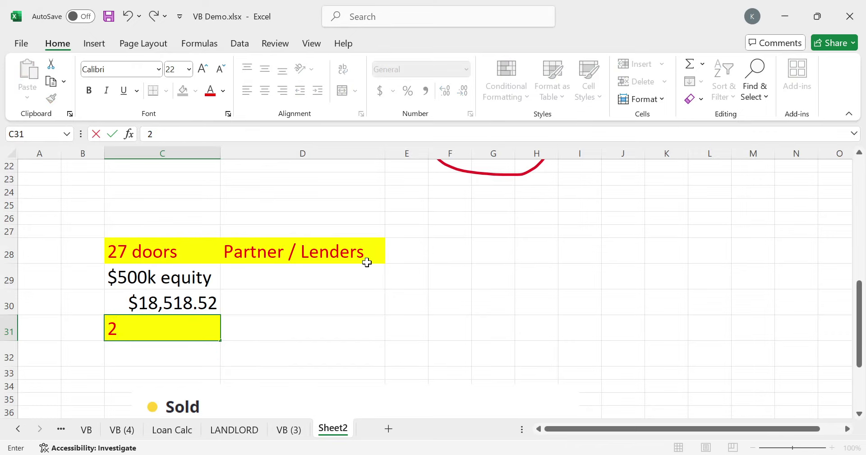
text( Doors)
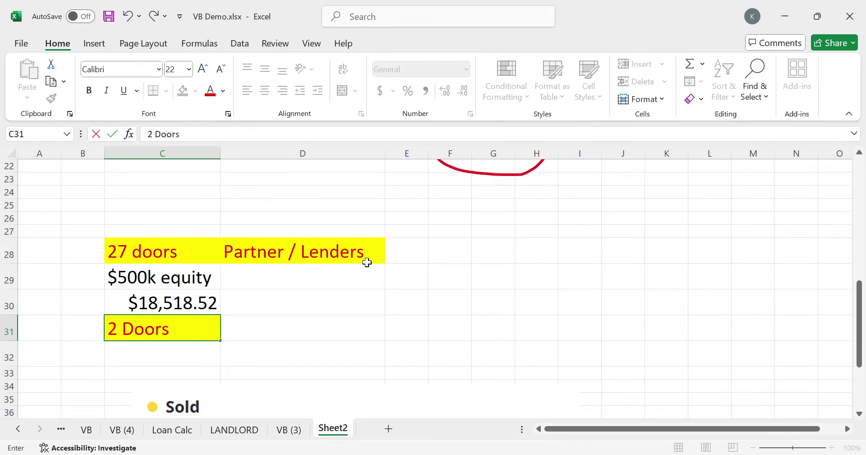
key(Return)
text($500k)
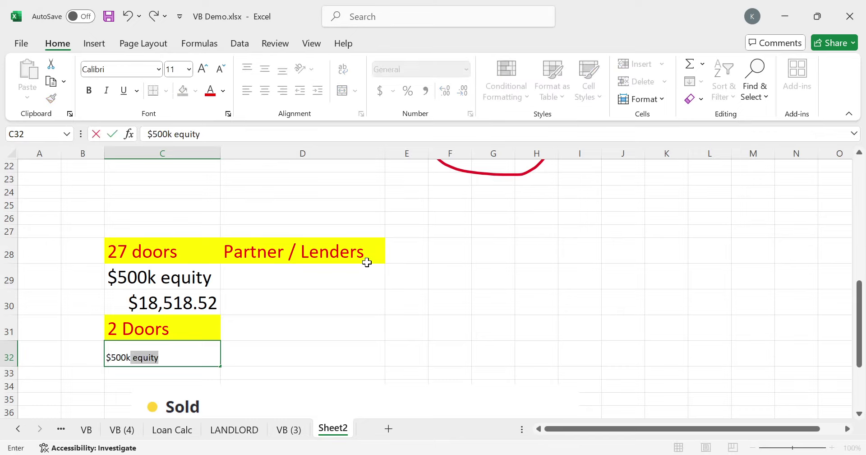
key(BackSpace)
key(BackSpace)
key(BackSpace)
key(BackSpace)
key(BackSpace)
key(BackSpace)
key(Escape)
Step: Copy the "$500k equity" cell from C29 to C32, under the "2 Doors" heading
key(Up)
key(Up)
key(Up)
key(ctrl+c)
key(Down)
key(Down)
key(Down)
key(ctrl+v)
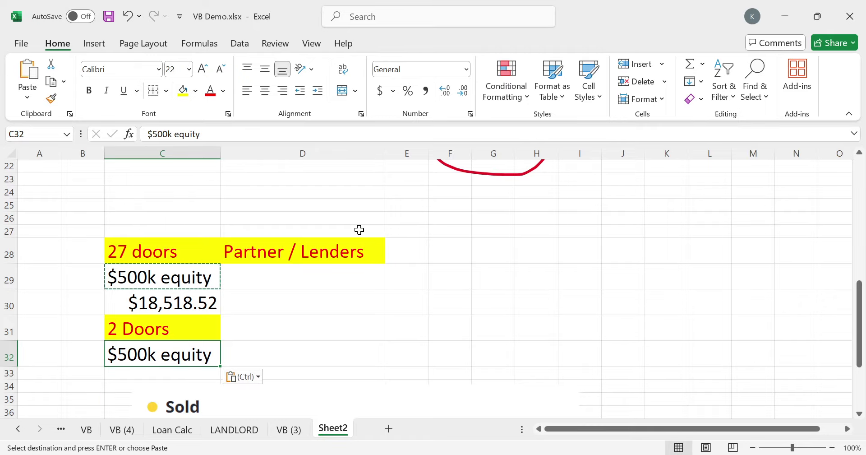
Step: Compare the 27-door and 2-door equity entries with the sold price and Zestimate in the property picture below them
scroll(359, 230, down, 3)
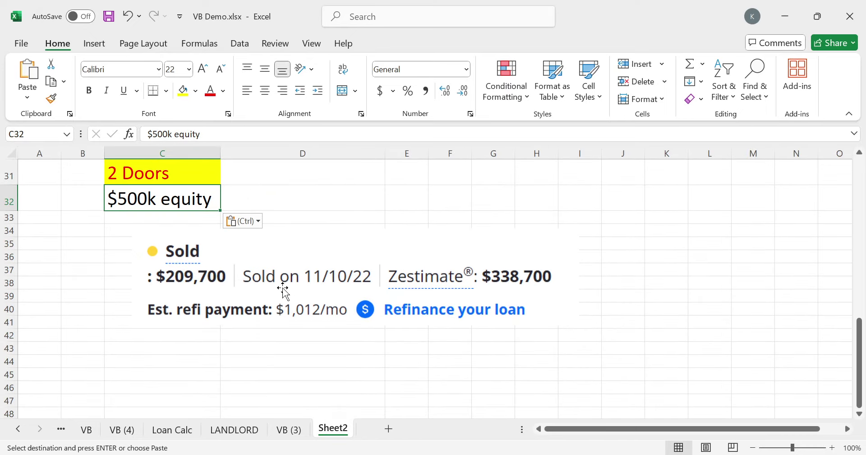
scroll(283, 288, up, 1)
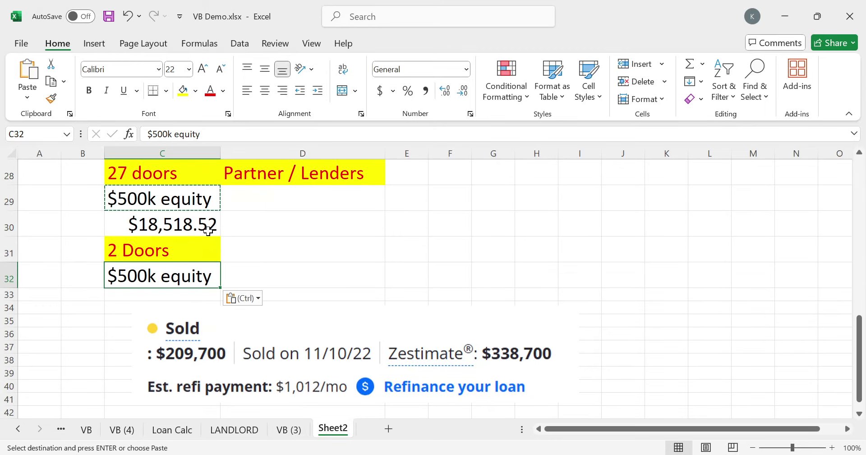
click(171, 177)
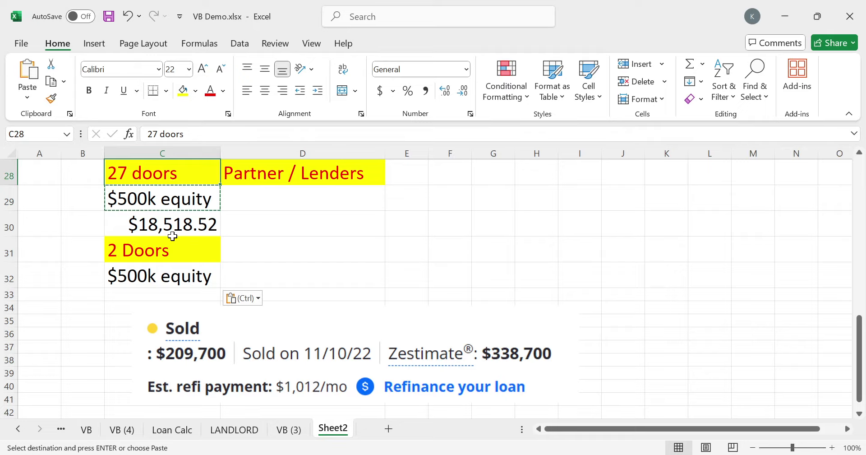
click(172, 250)
click(174, 277)
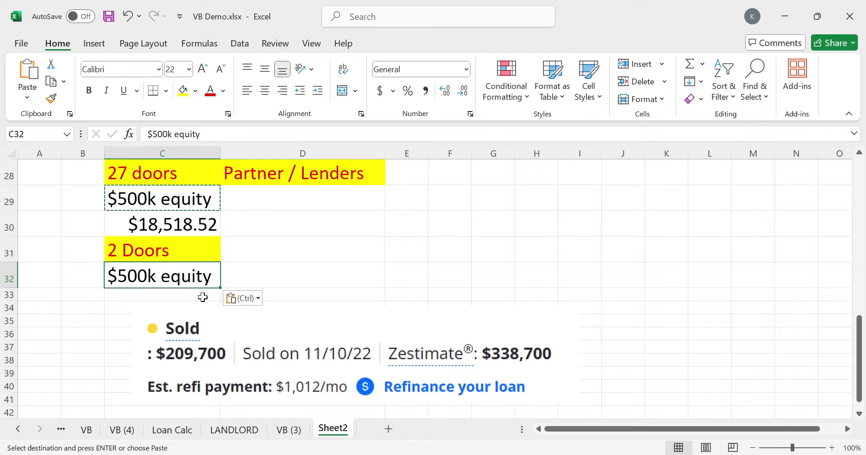
click(266, 281)
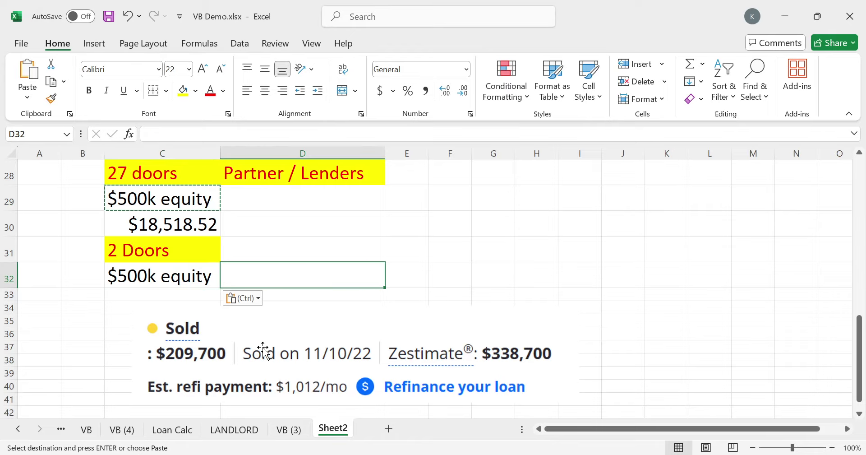
click(286, 335)
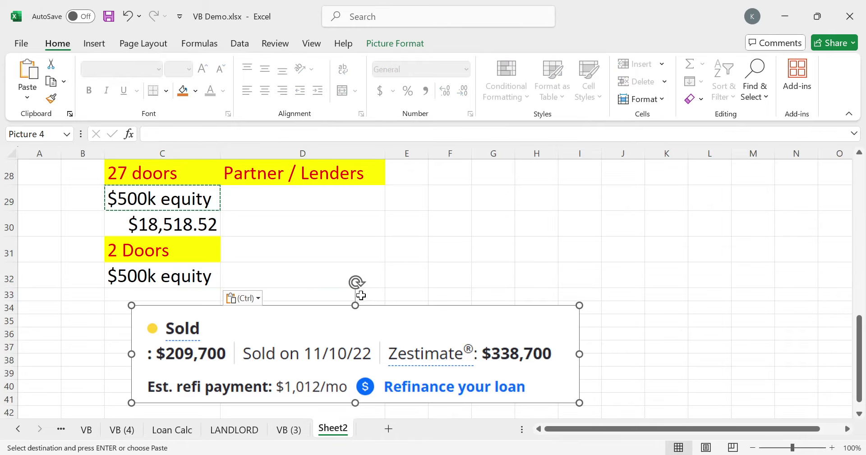
click(158, 274)
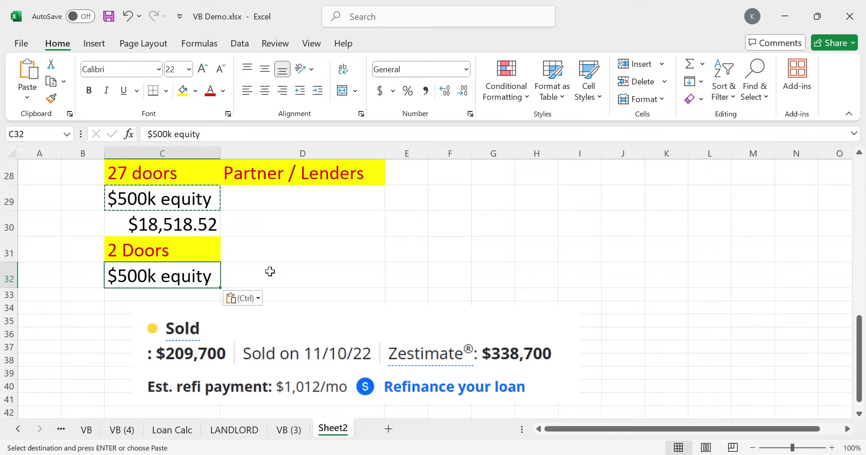
click(205, 226)
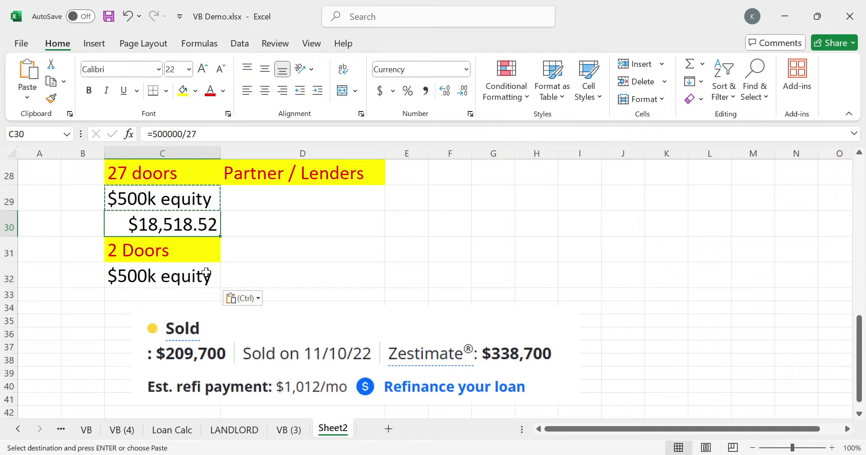
click(215, 362)
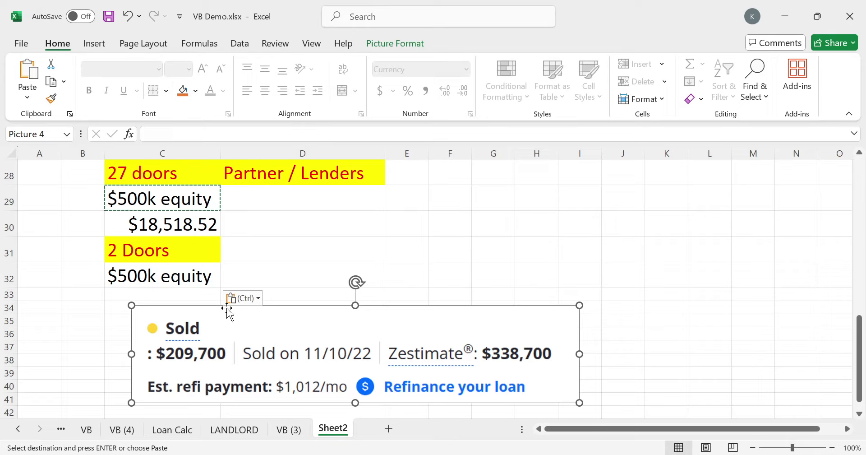
click(189, 226)
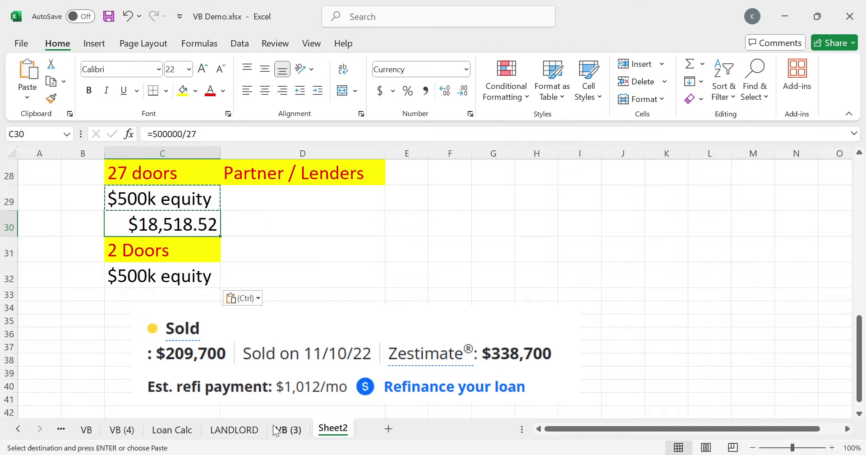
Step: Open the LANDLORD sheet and examine the "Landlord Reality" cash flow entry and the landlord's share under Traditional
click(247, 430)
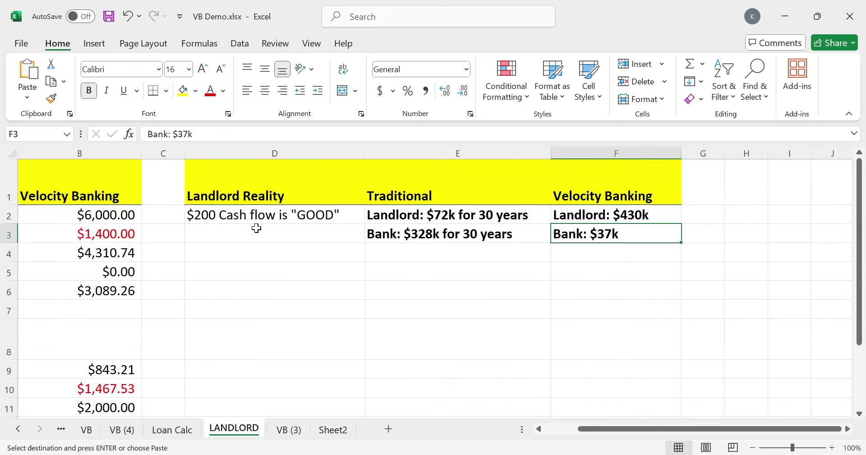
click(259, 213)
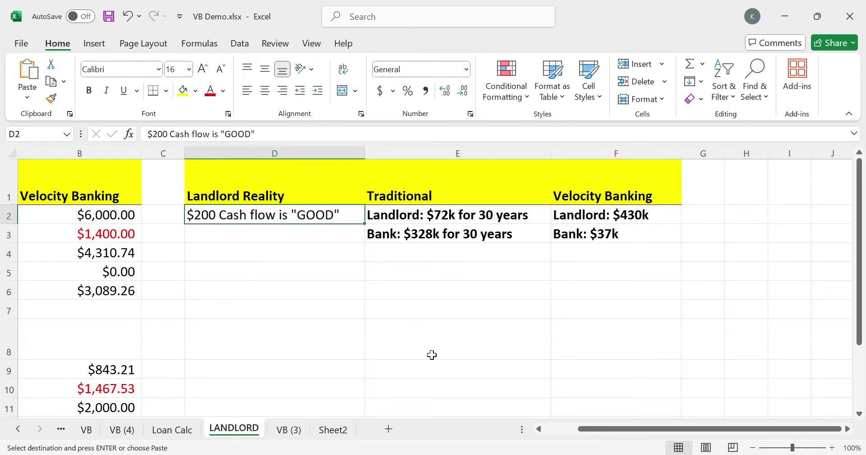
drag(603, 428, 575, 434)
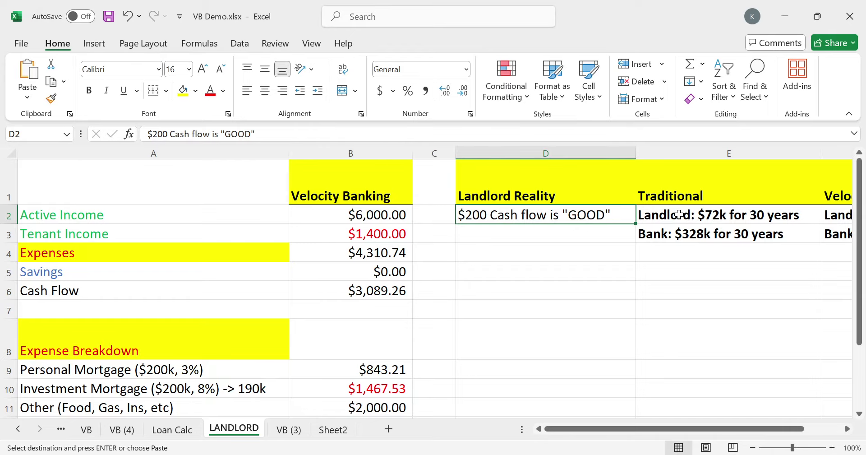
click(678, 215)
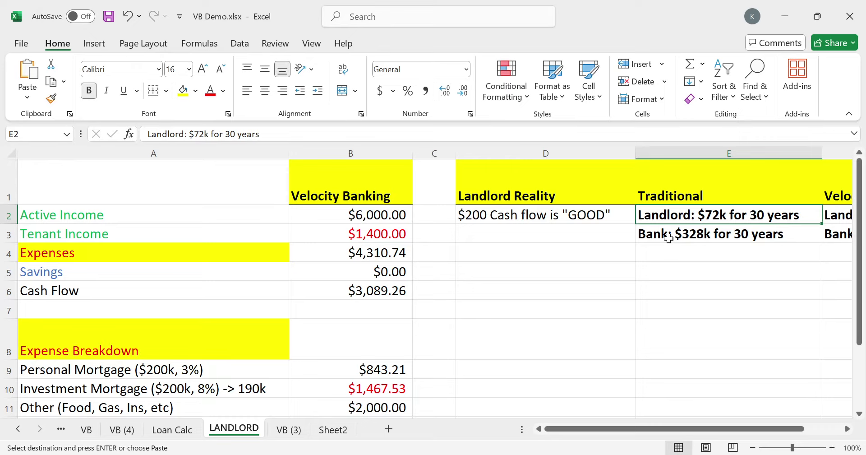
Step: Compare the landlord's and the bank's 30-year amounts in the Traditional column
click(667, 234)
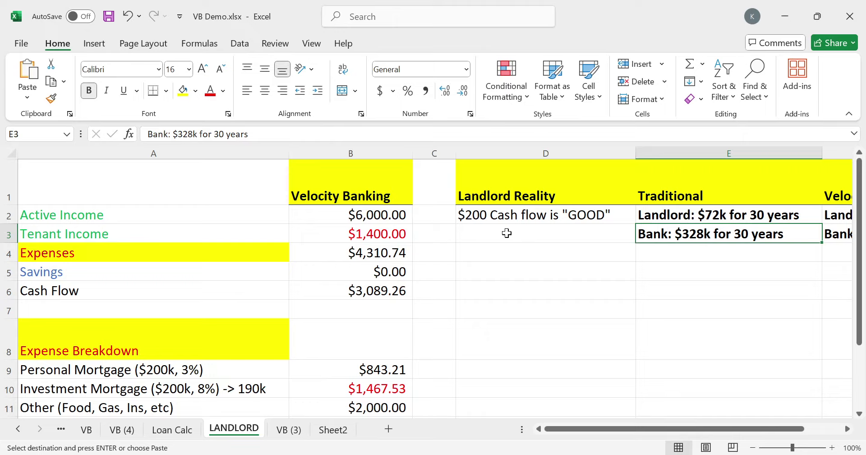
click(689, 215)
click(669, 230)
Step: Open the Loan Calc sheet, review the mortgage's balance, rate and term, and set its Current Month to 360
click(190, 432)
click(167, 219)
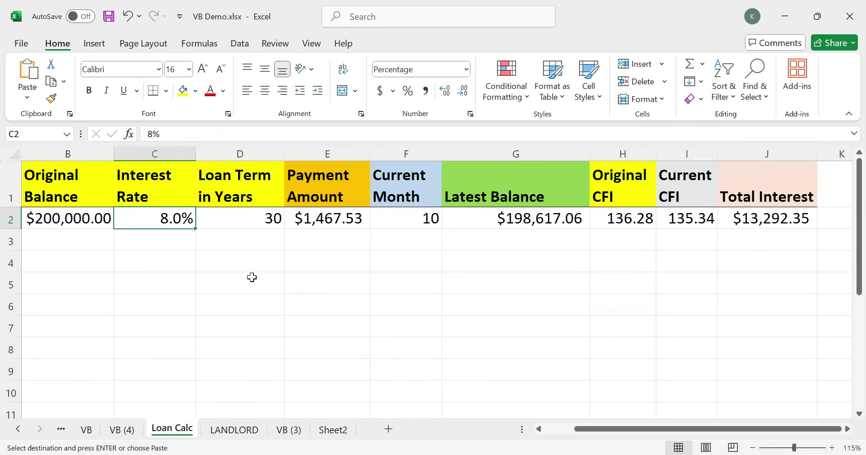
key(Left)
key(Left)
key(Right)
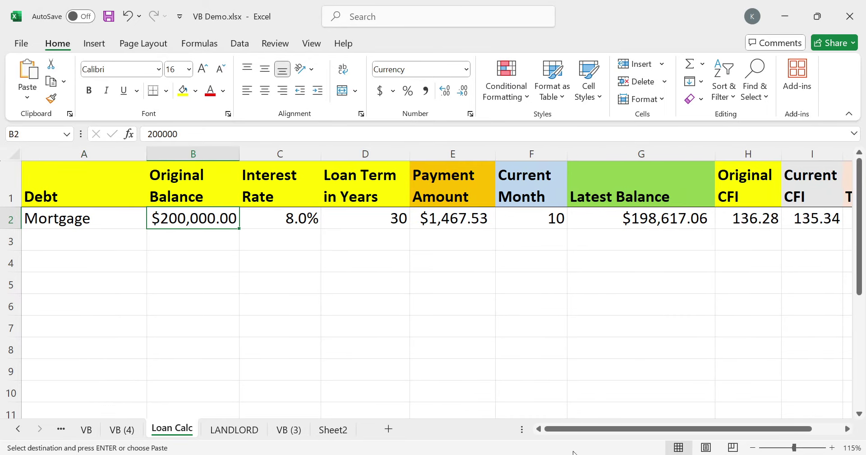
click(260, 213)
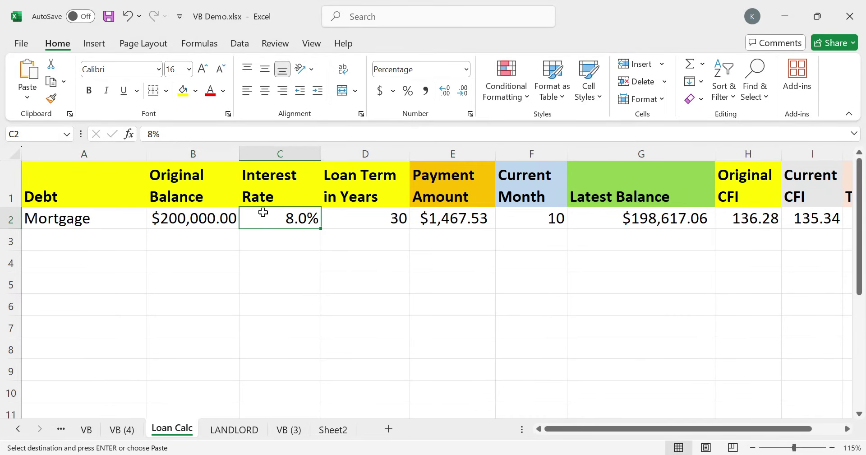
click(358, 219)
click(541, 221)
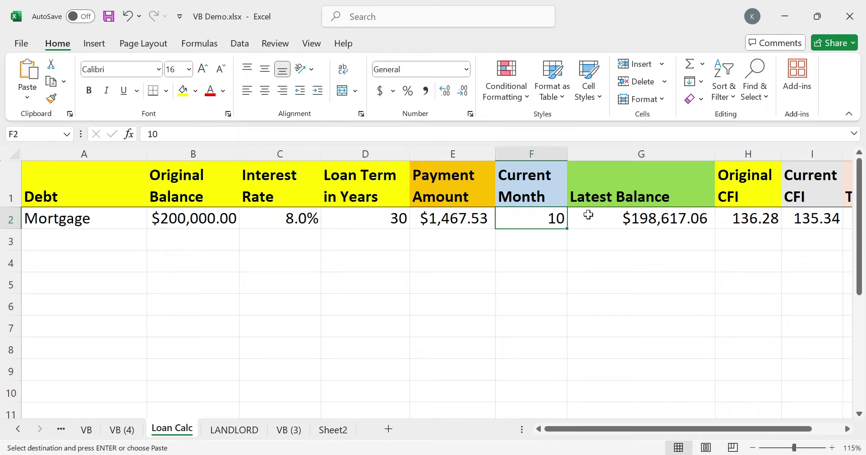
text(360)
key(Return)
Step: Examine the mortgage row from the loan term across to Total Interest
key(Up)
key(Left)
key(Left)
key(Right)
key(Right)
key(Right)
key(Right)
key(Right)
key(Right)
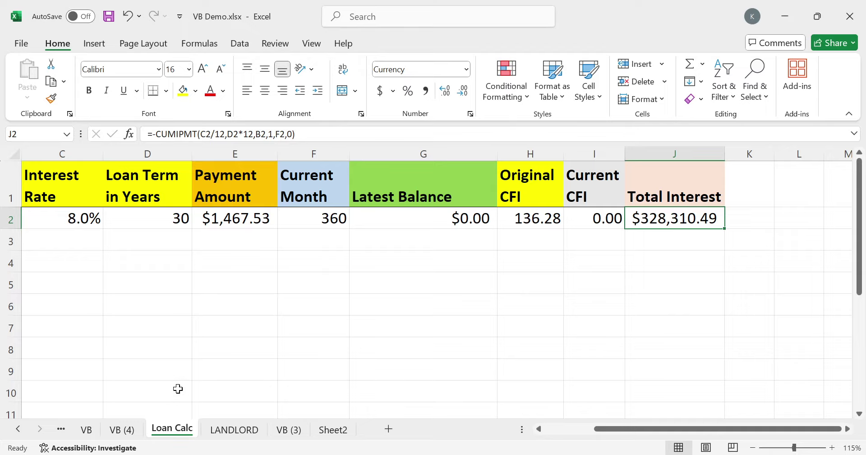
Step: Recheck the mortgage's loan term against its Current Month, ending at the Debt name in A2
click(171, 224)
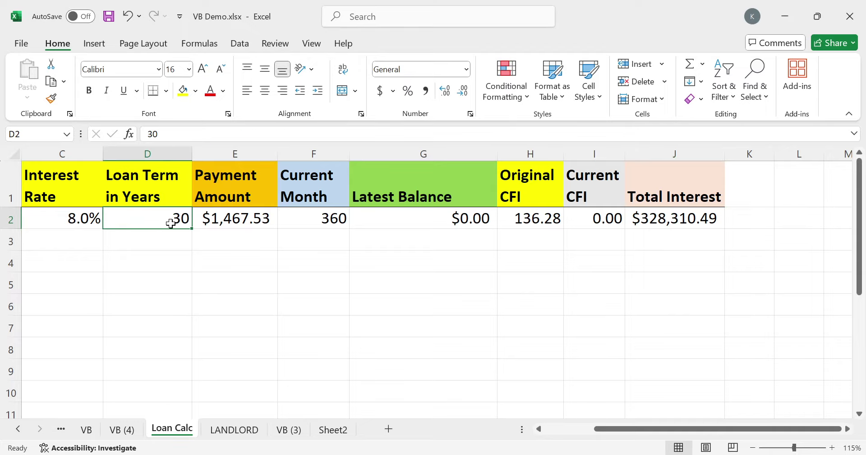
click(333, 242)
key(Up)
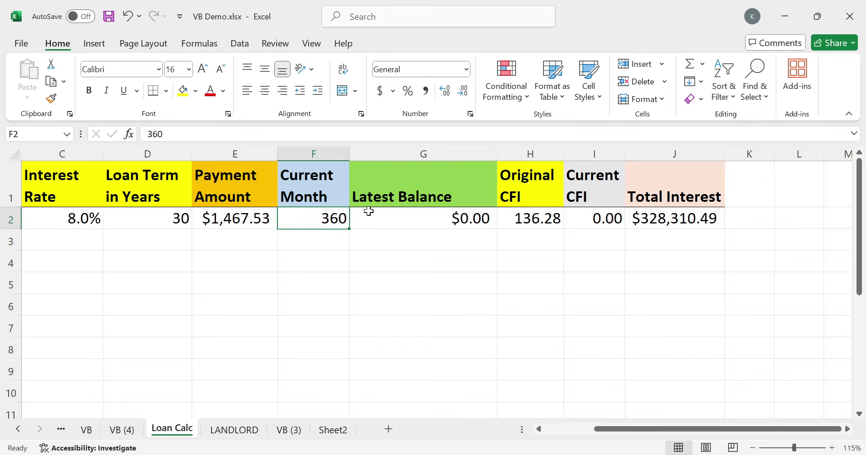
key(Left)
key(Left)
key(Left)
key(Left)
key(Left)
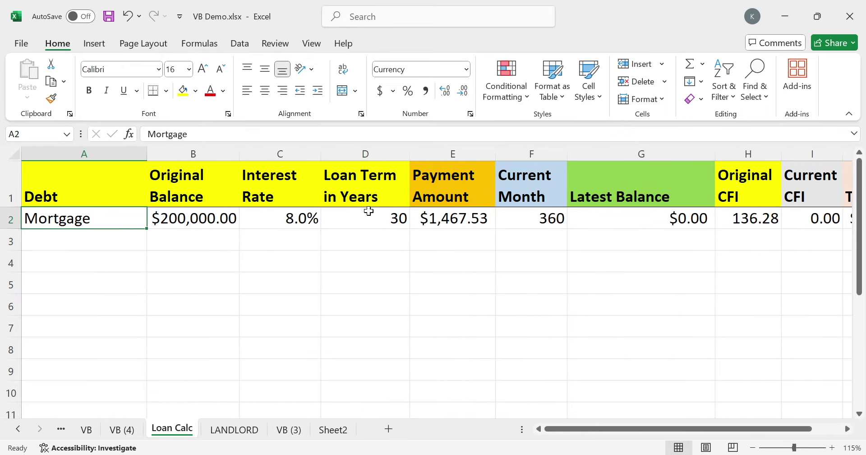
Step: Return to the LANDLORD sheet and examine the landlord and bank entries under Traditional again
click(297, 429)
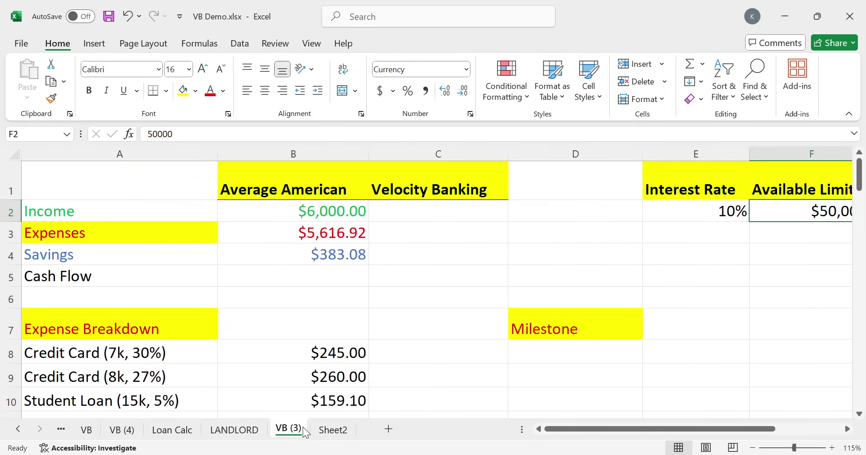
click(645, 214)
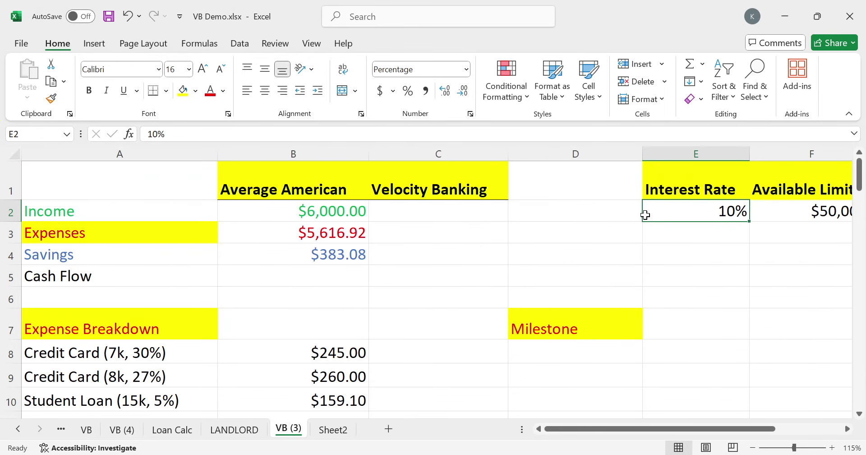
click(343, 430)
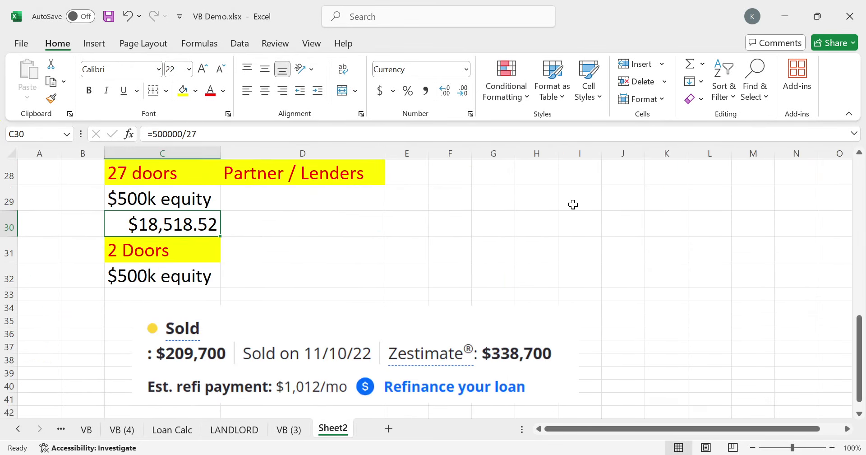
click(234, 429)
click(651, 215)
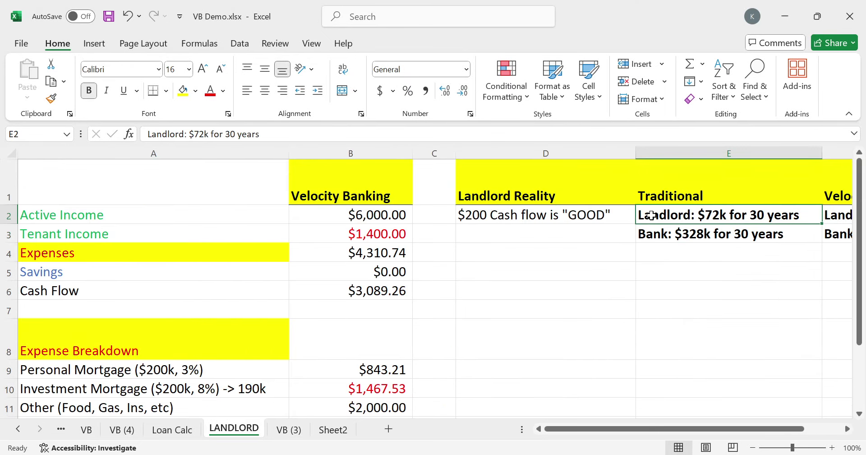
mouse_move(651, 216)
mouse_down()
mouse_move(652, 234)
mouse_move(651, 215)
mouse_up()
click(726, 233)
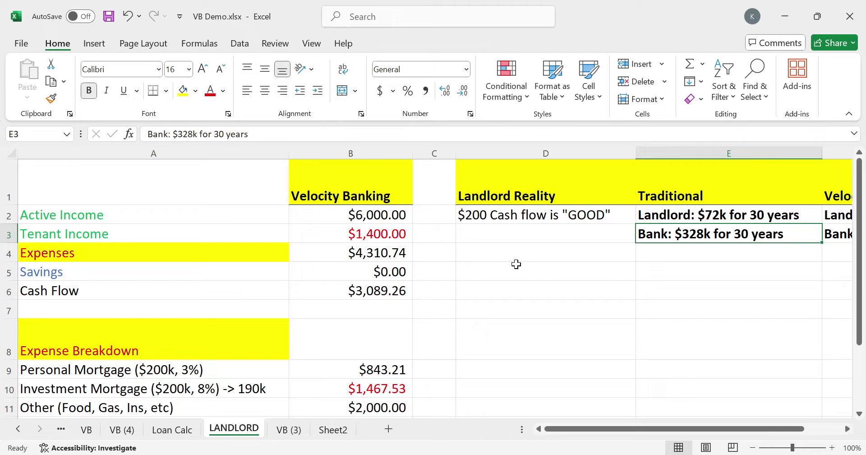
Step: Set Tenant Income in B3 to 0, keeping only the active income
click(376, 211)
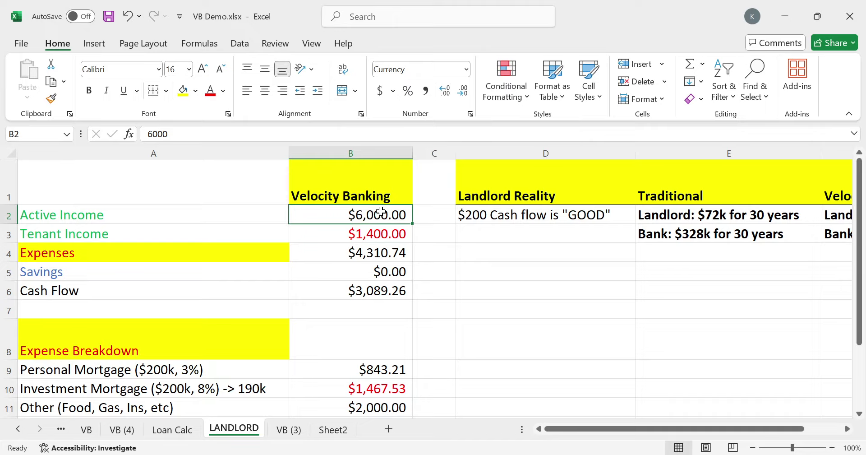
key(Down)
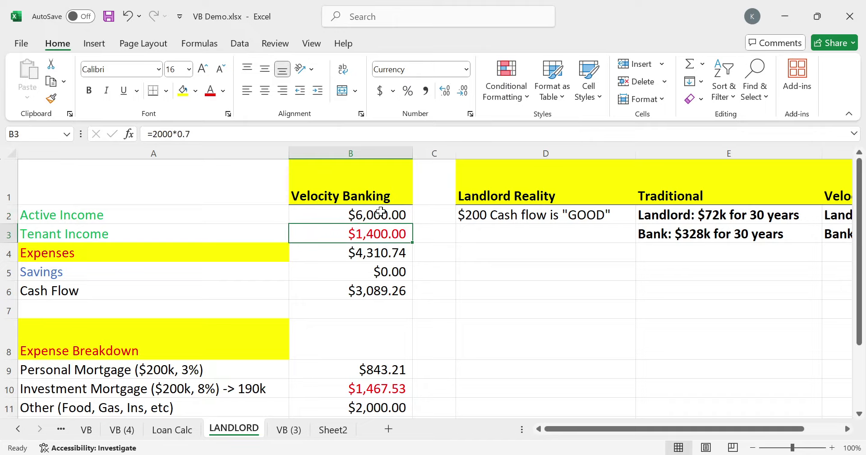
text(0)
key(Return)
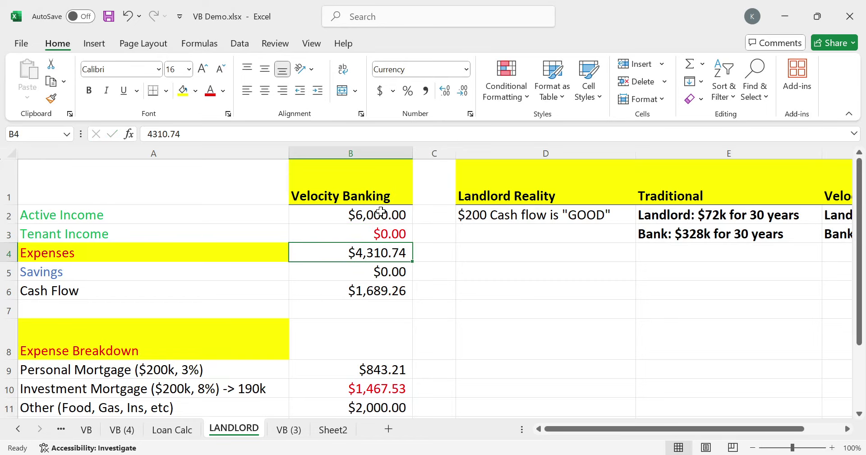
Step: Remove "-> 190k" from the Investment Mortgage label in A10 of the Expense Breakdown
key(Left)
key(Down)
key(Down)
key(Down)
key(Down)
key(Down)
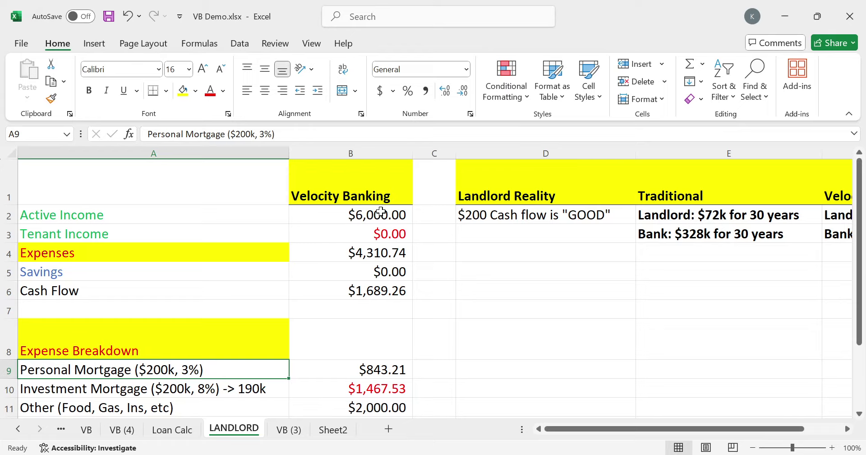
key(Down)
double_click(274, 393)
drag(276, 390, 228, 398)
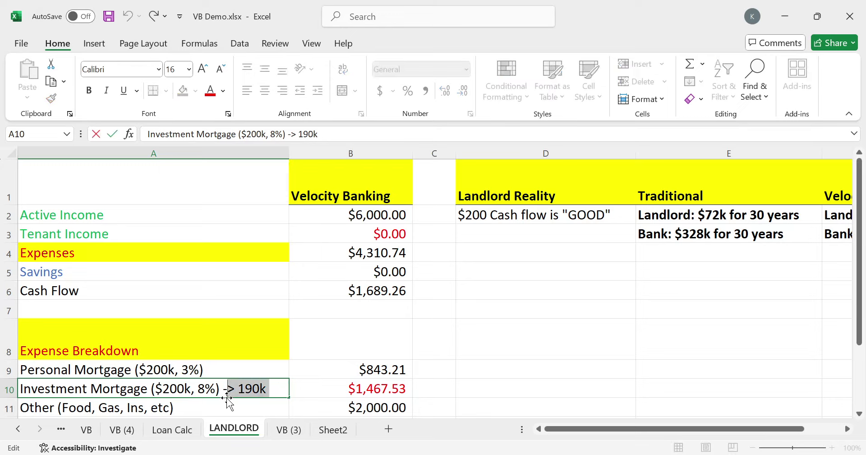
key(BackSpace)
key(BackSpace)
key(Return)
Step: Examine the Cash Flow in B6 together with the tenant income and expense values above it
key(Up)
key(Up)
key(Up)
key(Right)
key(Up)
key(Up)
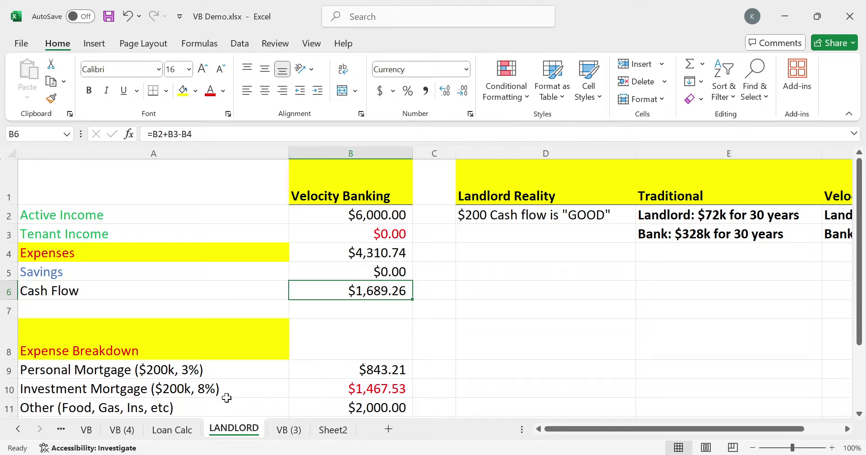
key(Up)
key(Up)
key(Up)
key(Down)
key(Down)
key(Down)
Step: Set Tenant Income in B3 to the formula =2000*.7 and check the Cash Flow in B6
key(Up)
key(Up)
key(Up)
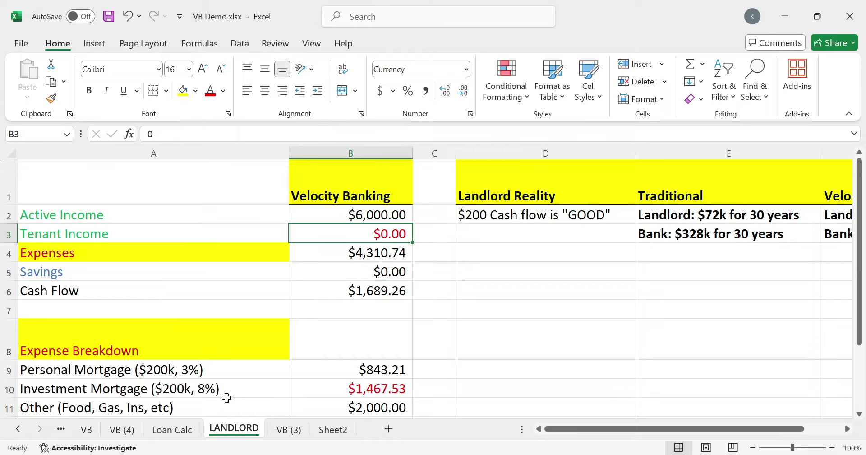
text(=2000)
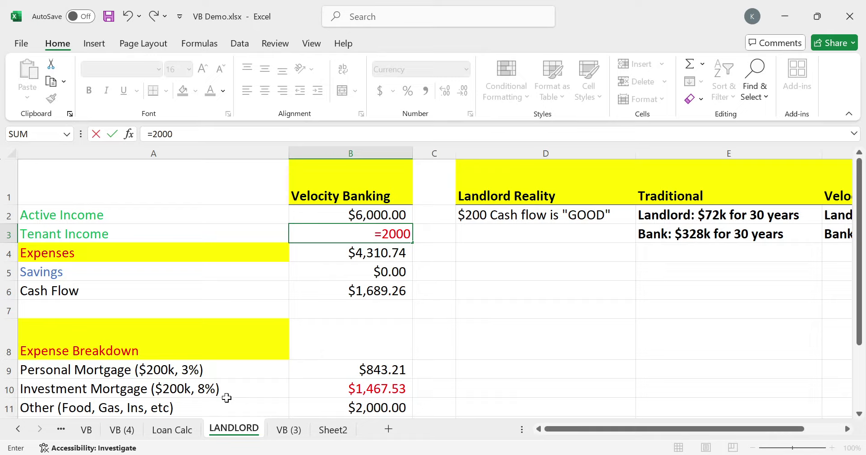
text(*.7)
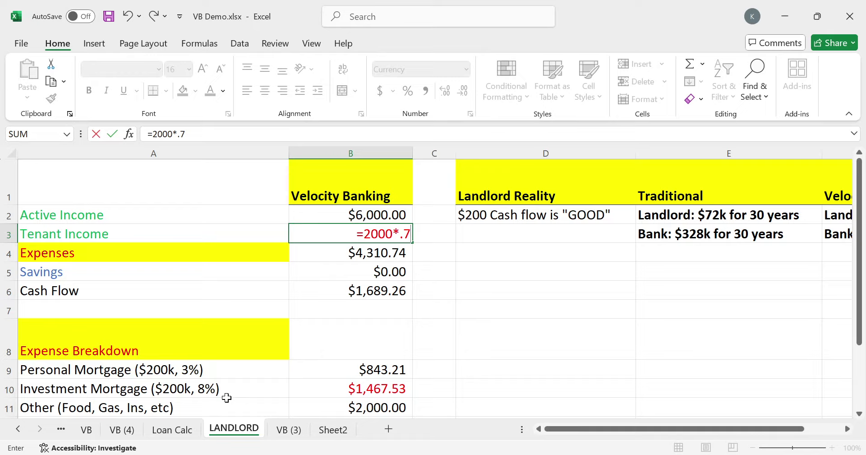
key(Return)
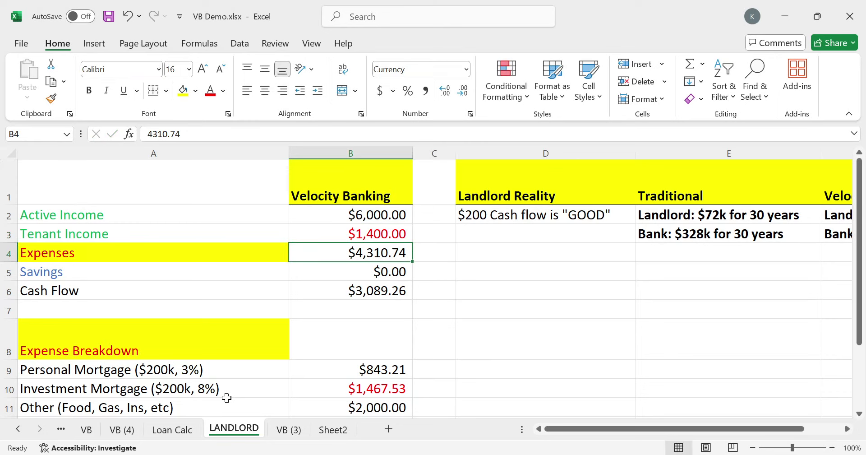
key(Up)
key(Down)
key(Down)
key(Down)
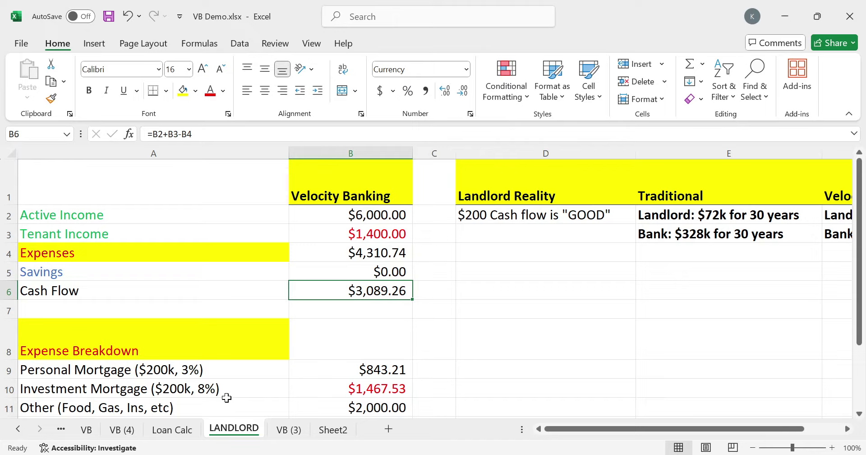
Step: Append "-> 190k" to the Investment Mortgage label in A10
click(229, 377)
click(234, 387)
double_click(246, 390)
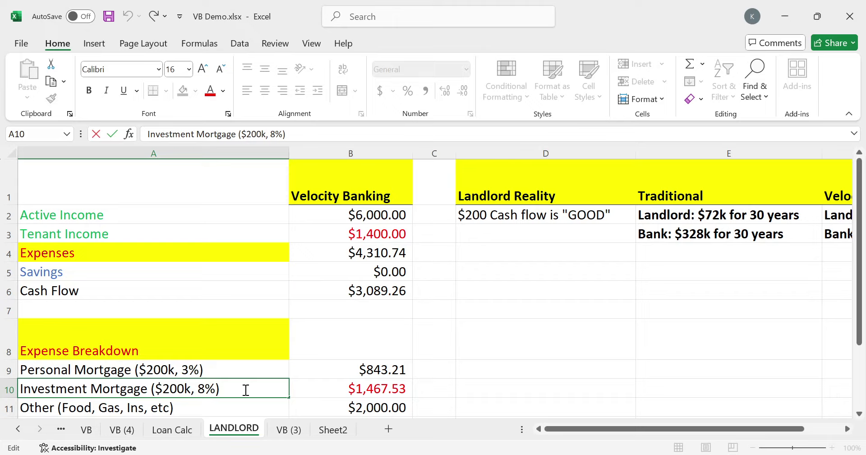
text(-> 10)
key(BackSpace)
key(BackSpace)
text(190k)
key(Return)
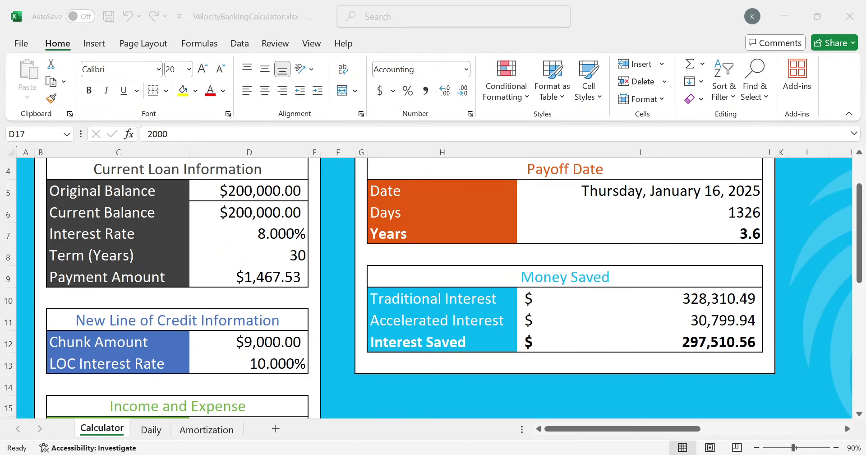
Step: In the VelocityBankingCalculator workbook, review the loan, line of credit and income inputs alongside the payoff and savings results
scroll(359, 275, down, 3)
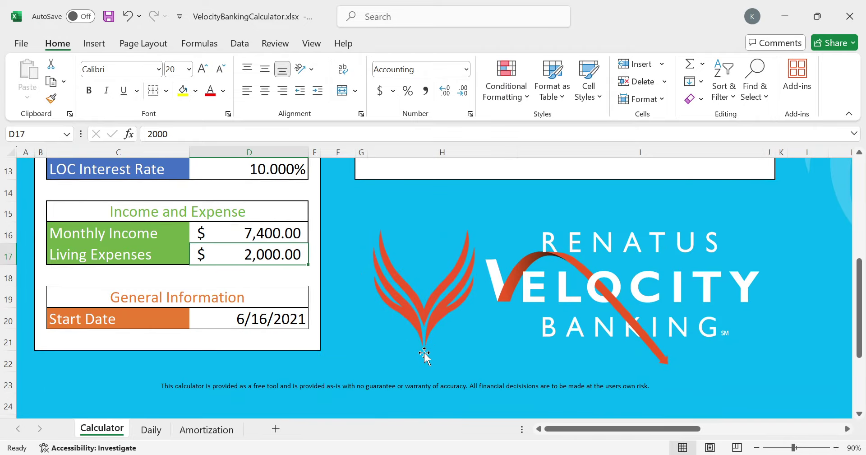
scroll(309, 321, up, 4)
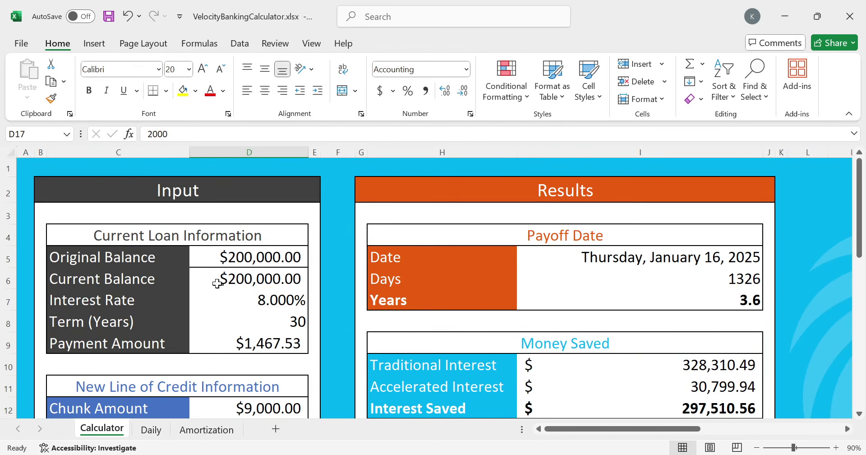
scroll(247, 345, down, 1)
click(247, 341)
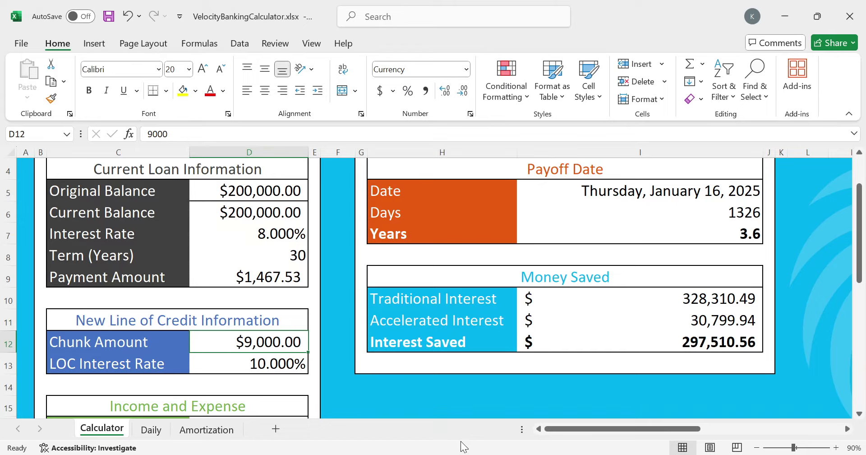
key(Down)
key(Down)
Step: Replace the Monthly Income formula in D16 with 6000
key(Down)
key(Down)
key(Down)
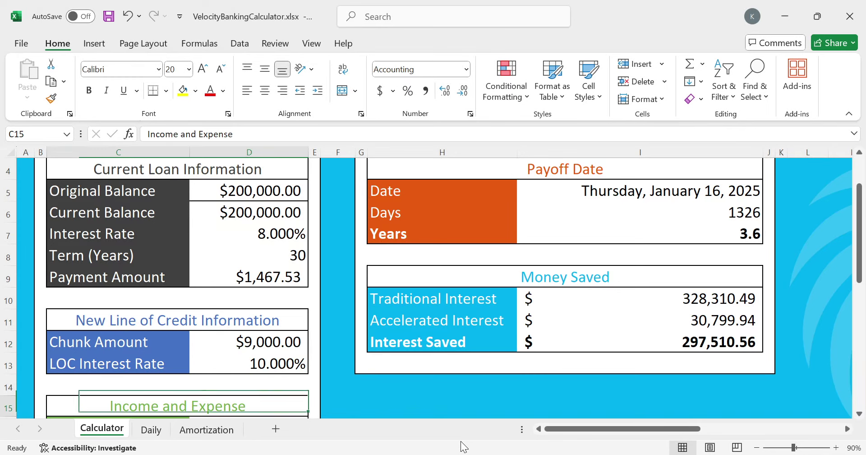
key(Up)
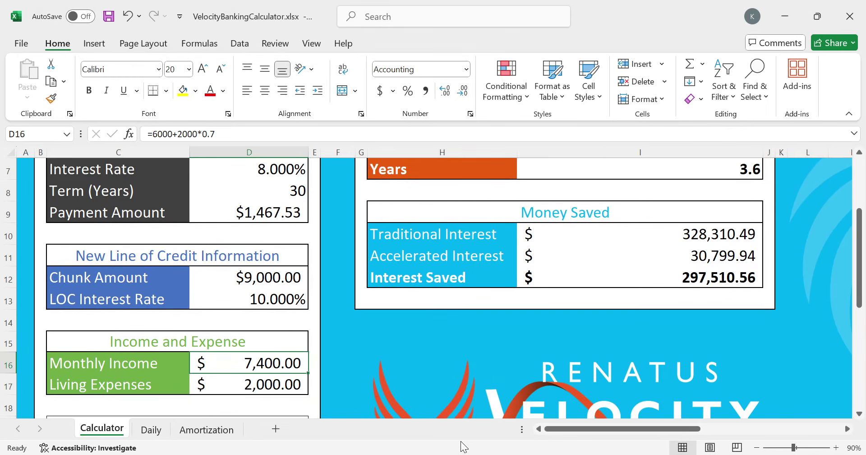
key(F9)
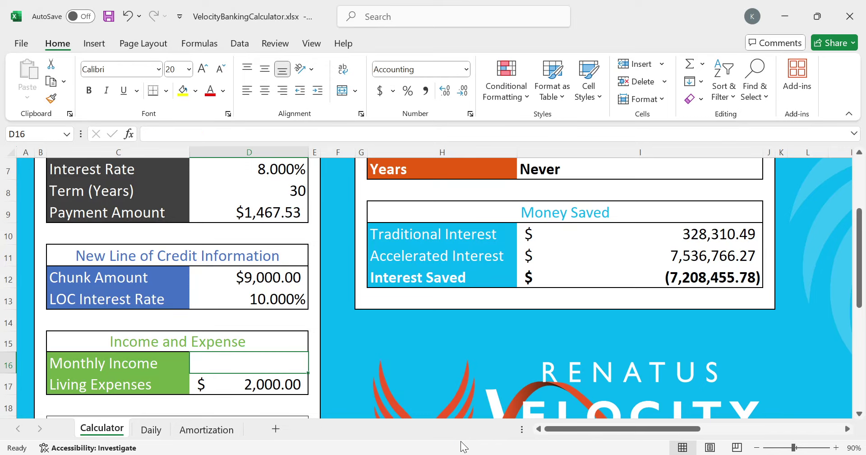
text(6000)
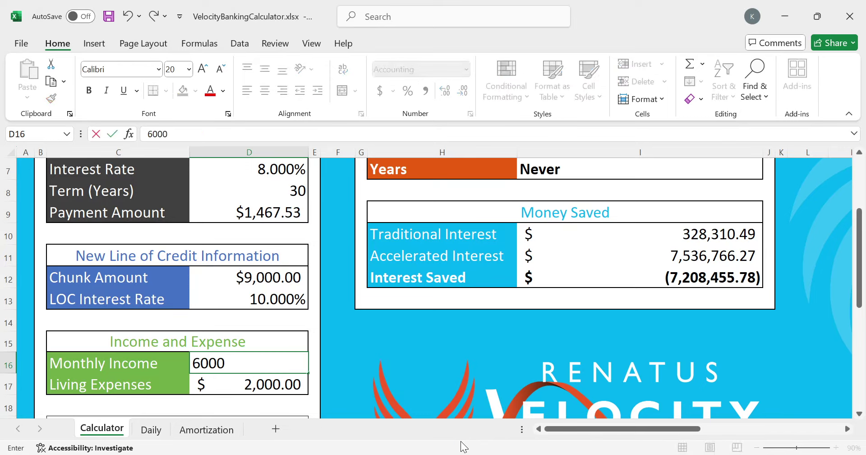
key(Return)
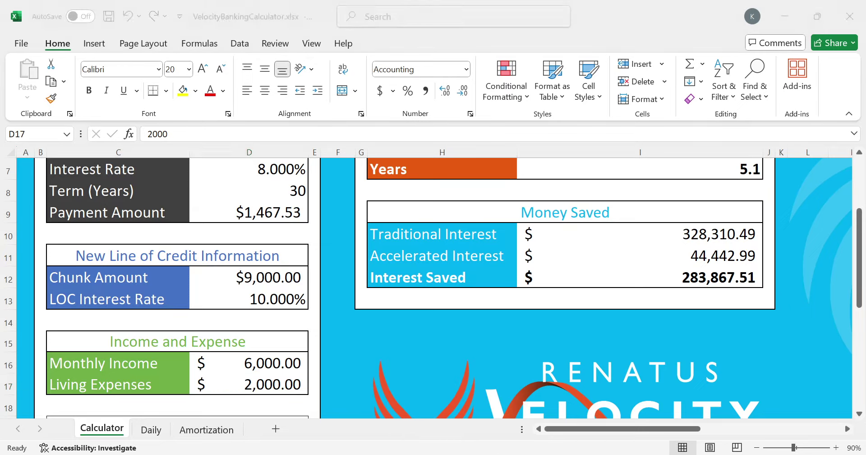
Step: Set Living Expenses in D17 of the Calculator sheet to 2843.21
click(510, 424)
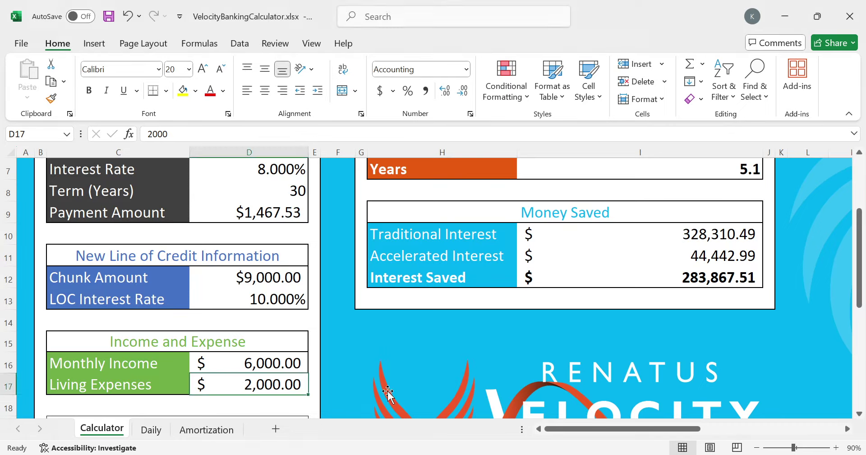
double_click(296, 384)
key(BackSpace)
key(BackSpace)
key(BackSpace)
key(BackSpace)
text(284)
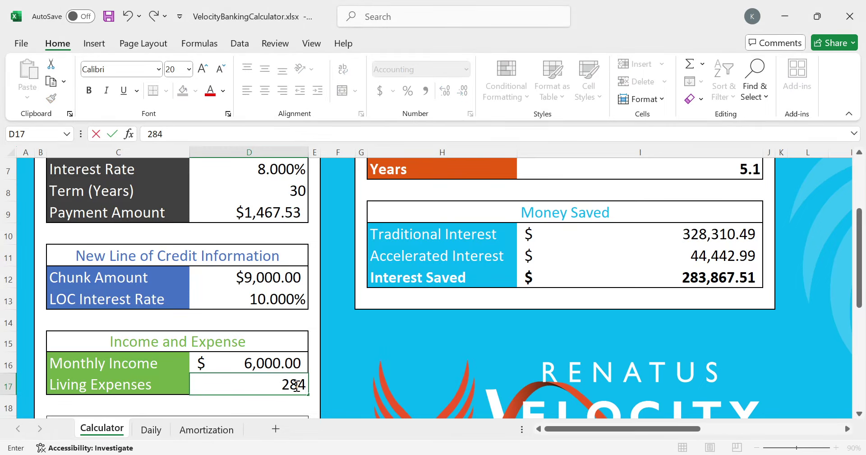
text(3.21)
key(ctrl+Return)
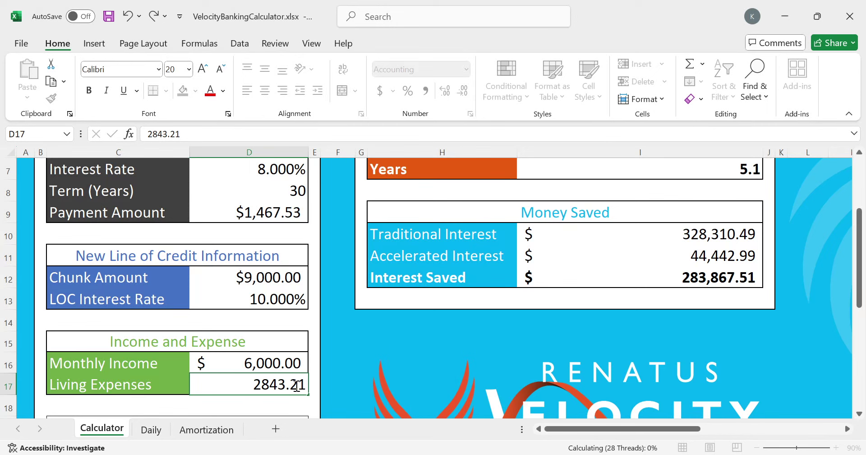
Step: Examine the payoff years and the accelerated interest and interest saved results for the income without tenants
key(Up)
key(Up)
key(Up)
key(Up)
key(Up)
key(Up)
key(Up)
key(Up)
key(Up)
key(Up)
key(Up)
key(Up)
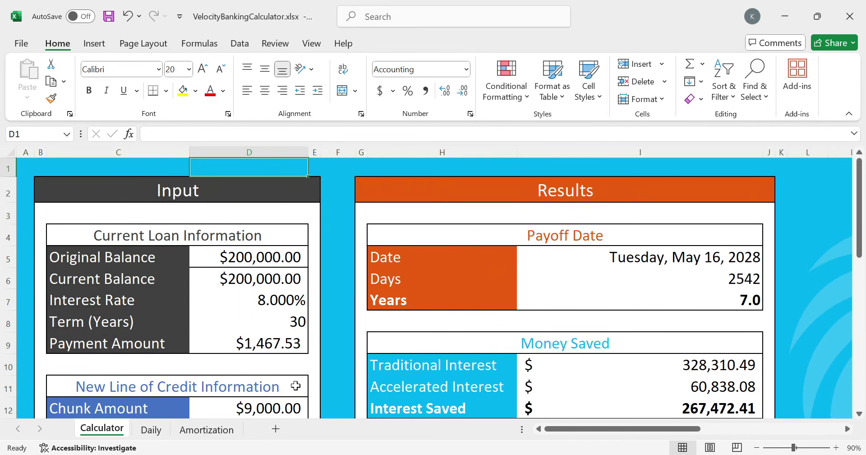
key(Up)
key(Down)
key(Down)
key(Right)
key(Right)
key(Right)
key(Down)
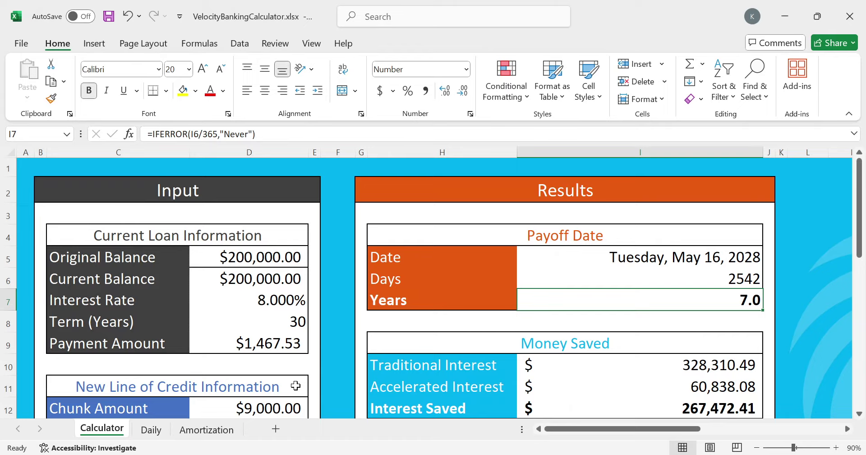
key(Down)
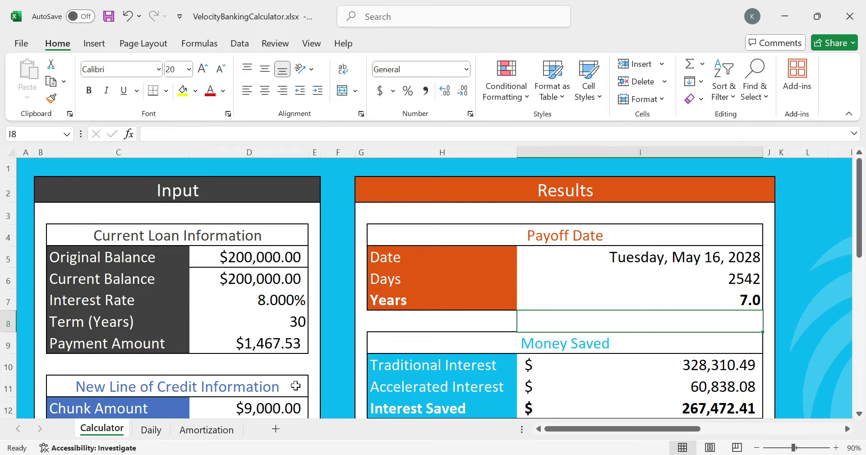
key(Down)
key(Down)
key(Down)
key(Down)
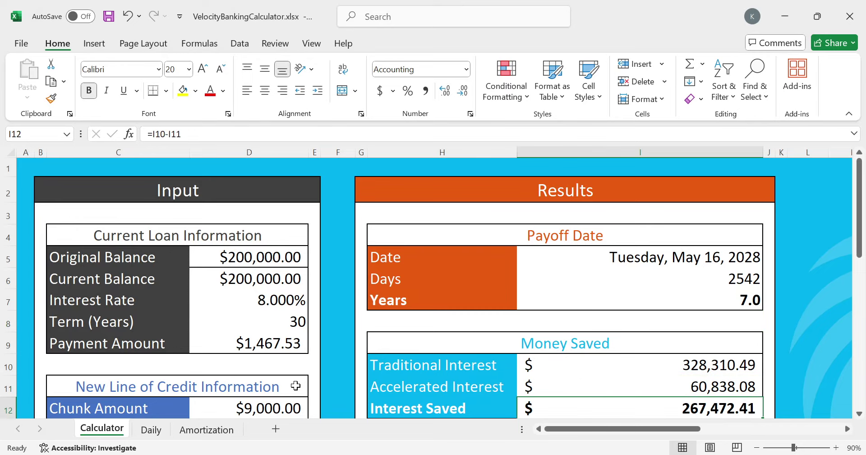
key(Up)
key(Up)
key(Down)
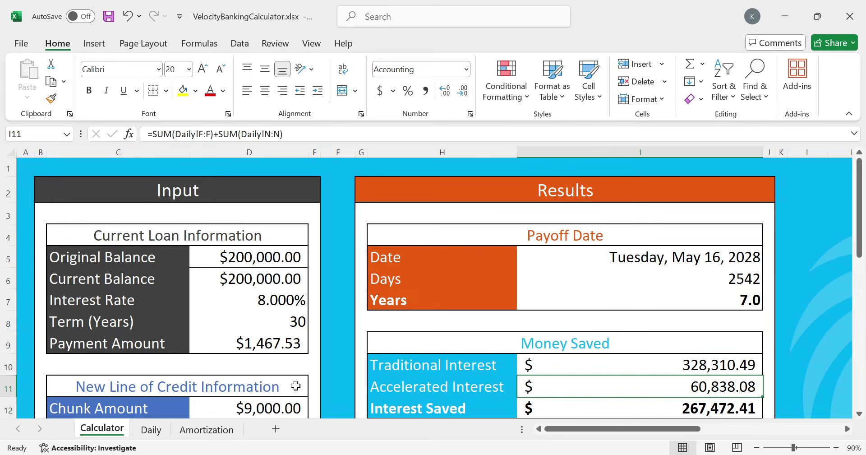
Step: Set Monthly Income in D16 to the formula =6000+2000*.7 to include one tenant's income
key(Left)
key(Down)
key(Left)
key(Left)
key(Left)
key(Left)
key(Left)
key(Down)
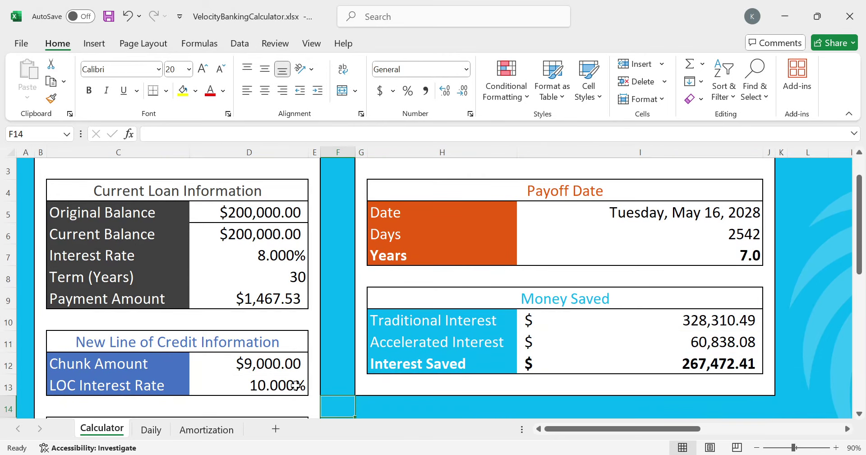
key(Down)
key(Down)
key(Down)
key(Right)
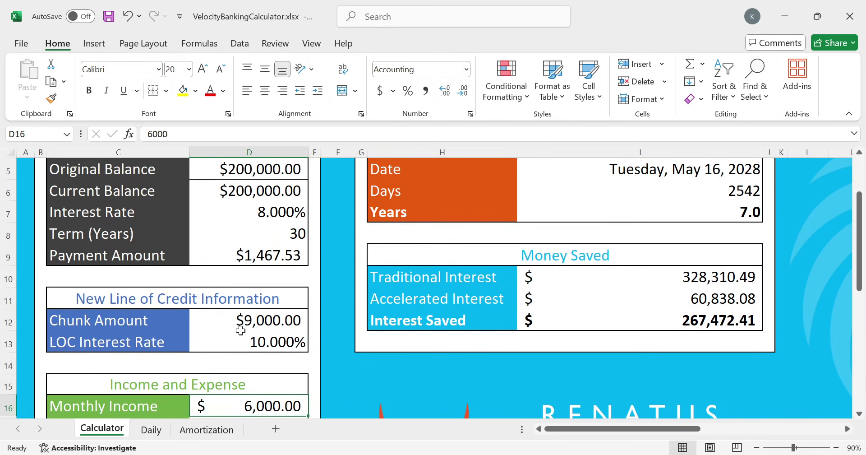
click(138, 134)
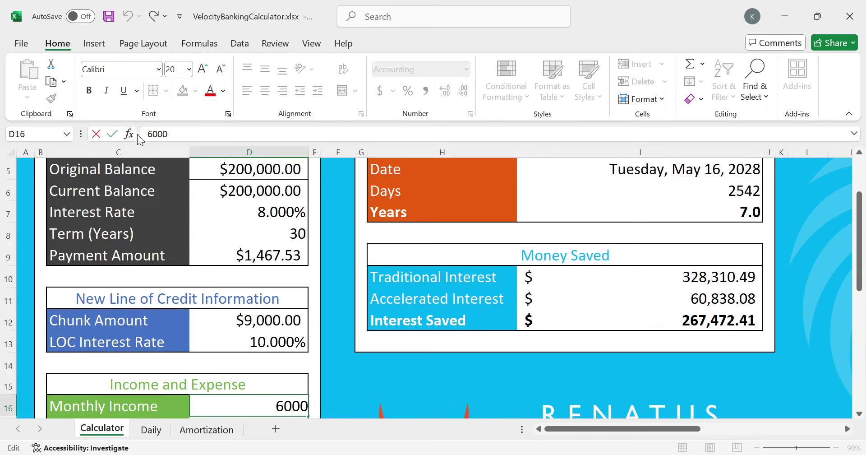
text(=)
key(End)
text(+)
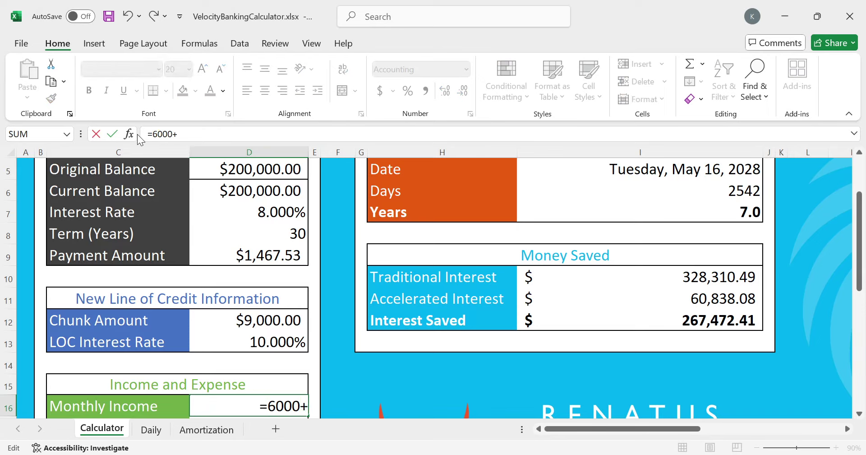
text(2000)
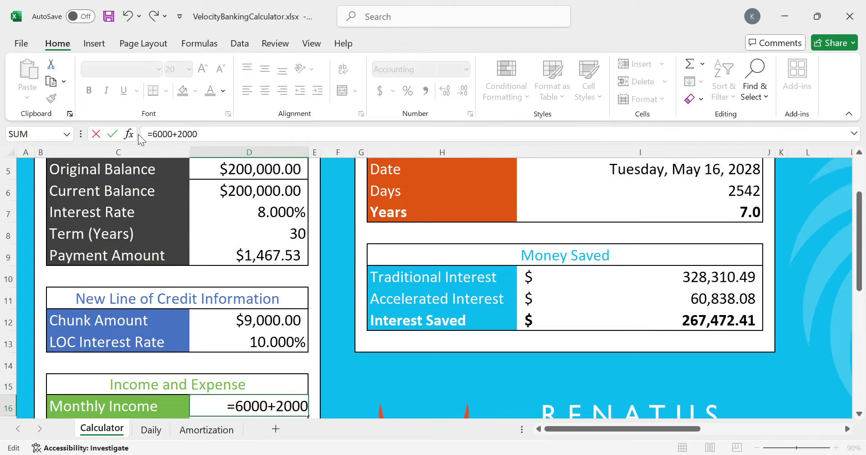
text(*.7)
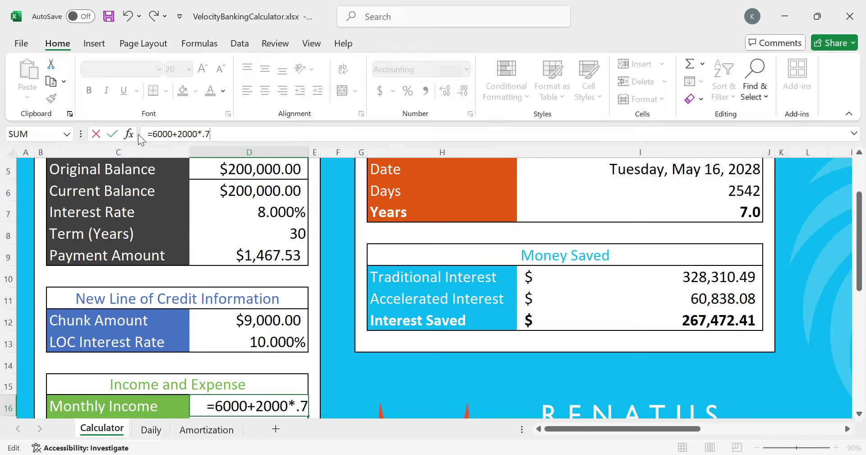
key(Return)
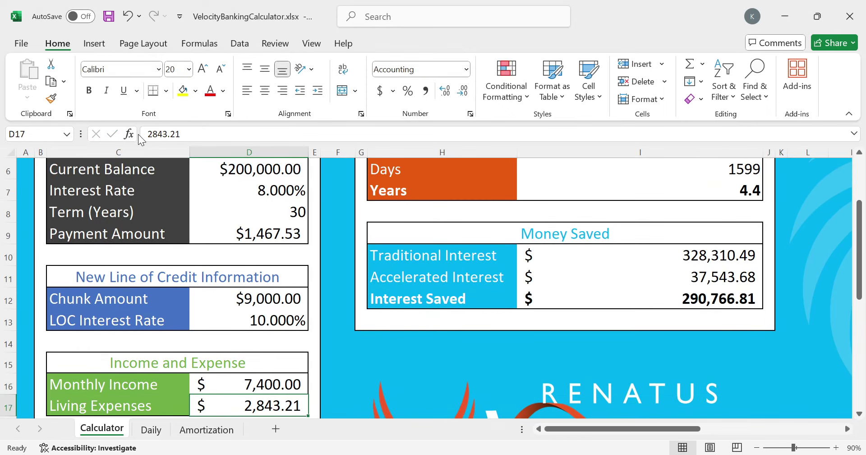
Step: Examine the recalculated payoff date and the Years result in I7
key(Up)
key(Up)
key(Right)
key(Up)
key(Up)
key(Up)
key(Up)
key(Up)
key(Right)
key(Right)
key(Up)
key(Up)
key(Up)
key(Up)
key(Up)
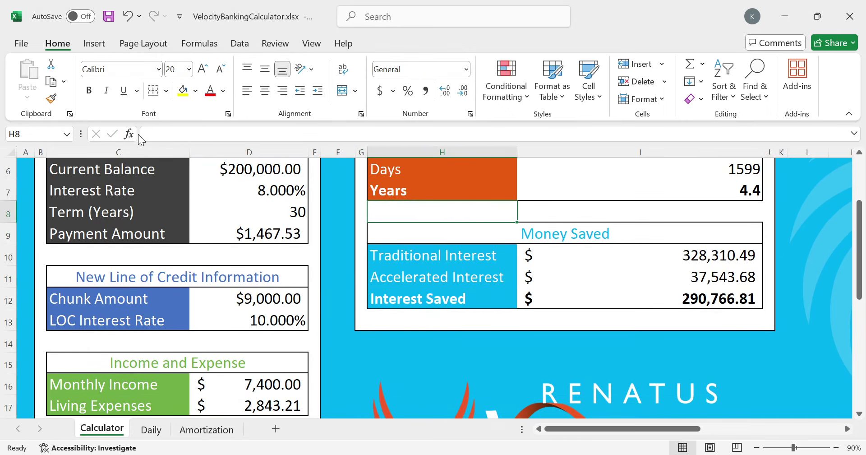
key(Up)
key(Down)
key(Right)
key(Down)
key(Down)
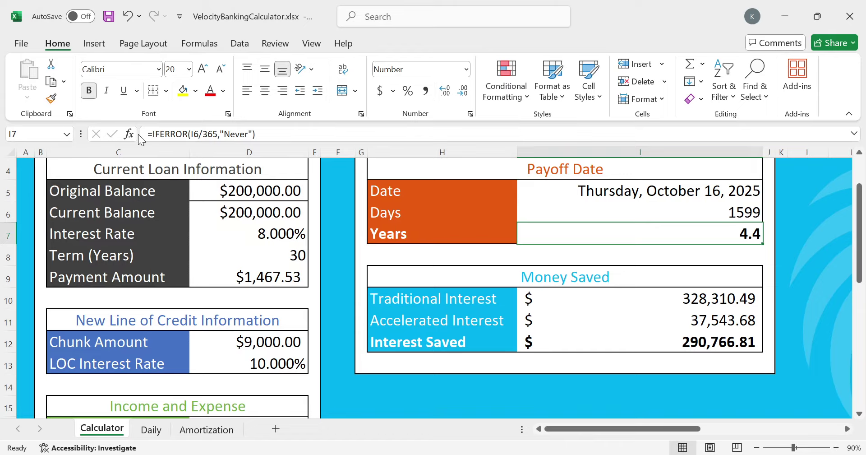
Step: Enter the note "4.4 years" in cell H8 below the Years label
key(Left)
key(Down)
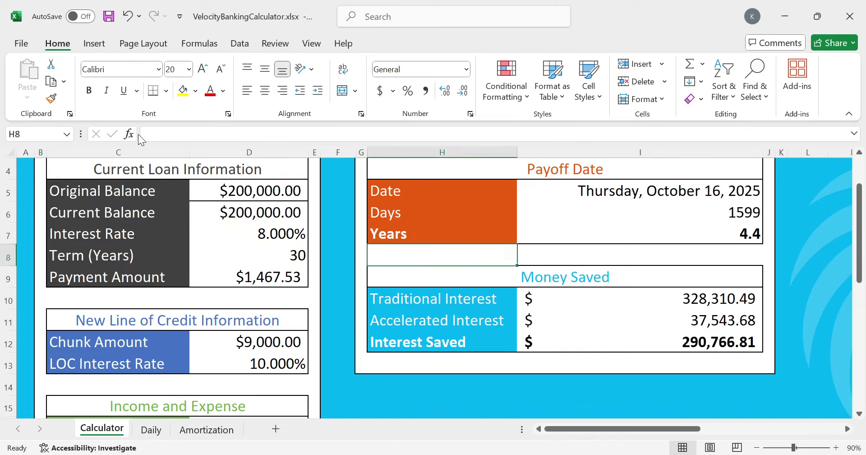
text(4.4 years)
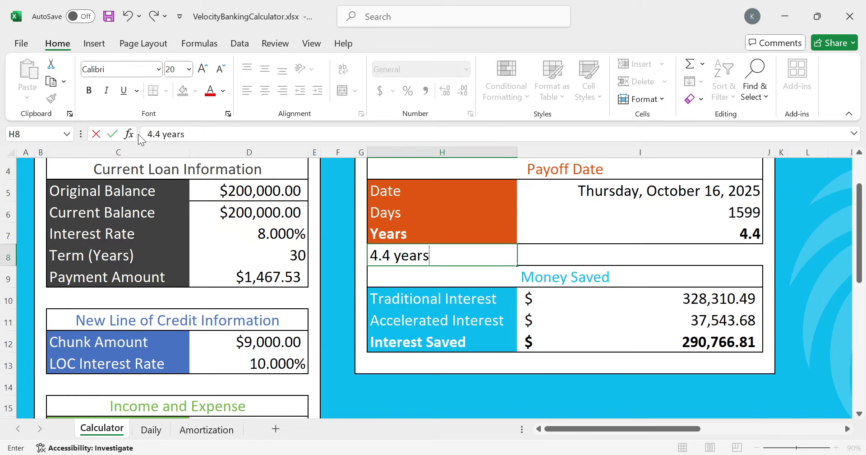
key(Return)
key(Up)
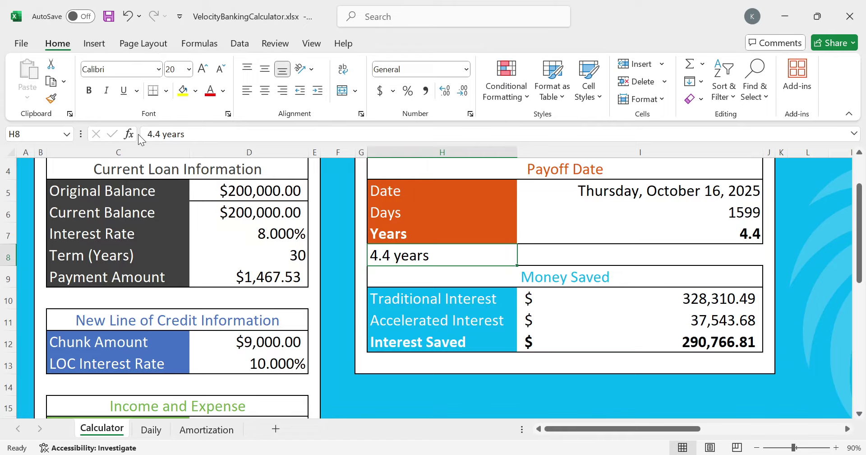
key(Left)
key(Left)
key(Left)
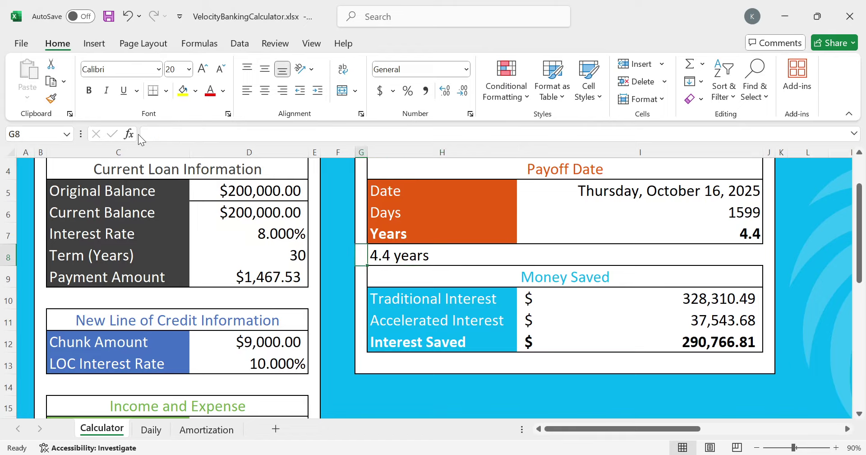
key(Right)
key(Right)
key(Down)
key(Left)
key(Down)
key(Down)
key(Down)
key(Left)
key(Down)
key(Left)
key(Up)
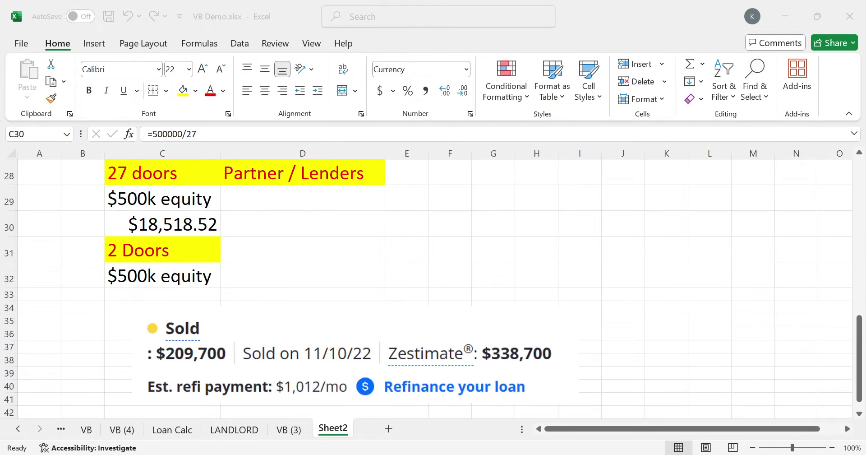
Step: In the VB Demo workbook, view the doors and equity notes on Sheet2 with the sold-property listing below them
click(393, 385)
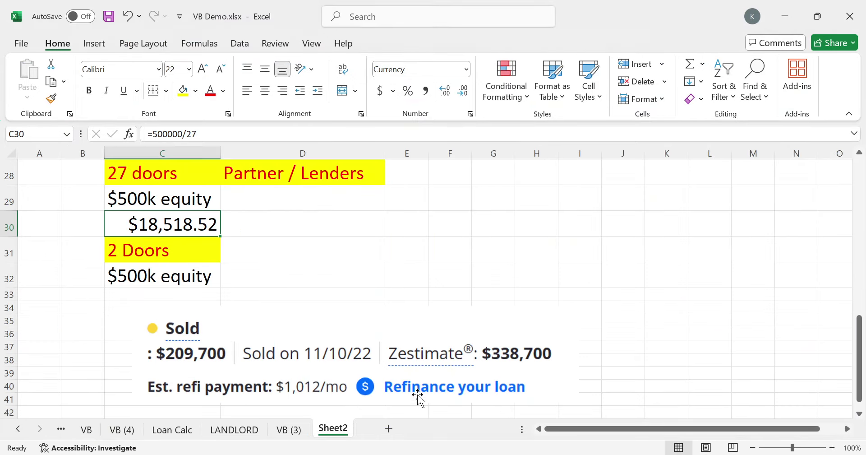
scroll(352, 354, down, 1)
click(494, 277)
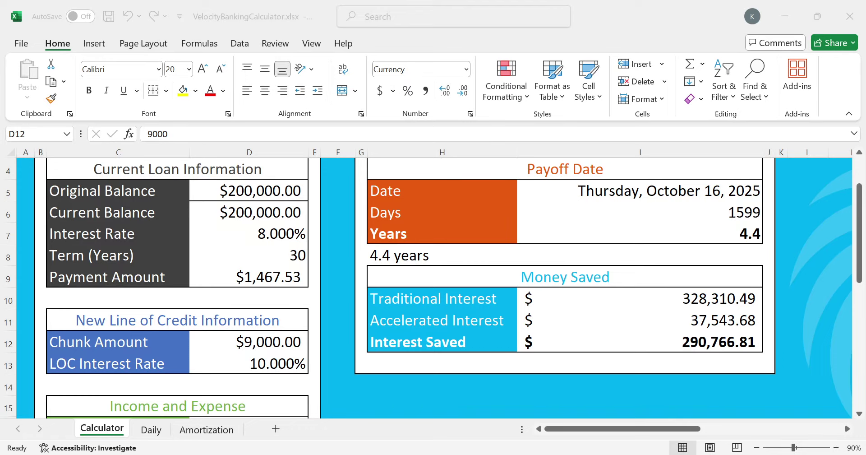
Step: In the VelocityBankingCalculator workbook, extend the Monthly Income formula in D16 to =6000+2000*0.7+2000*0.7 for a second tenant
click(252, 334)
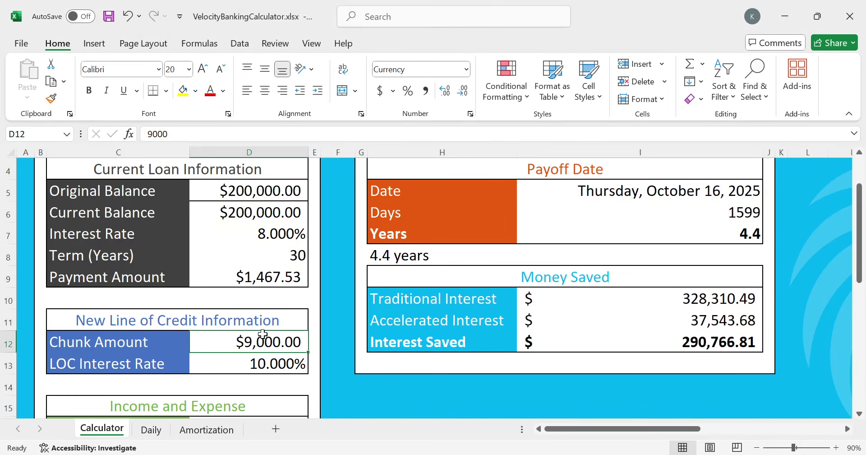
scroll(273, 341, down, 2)
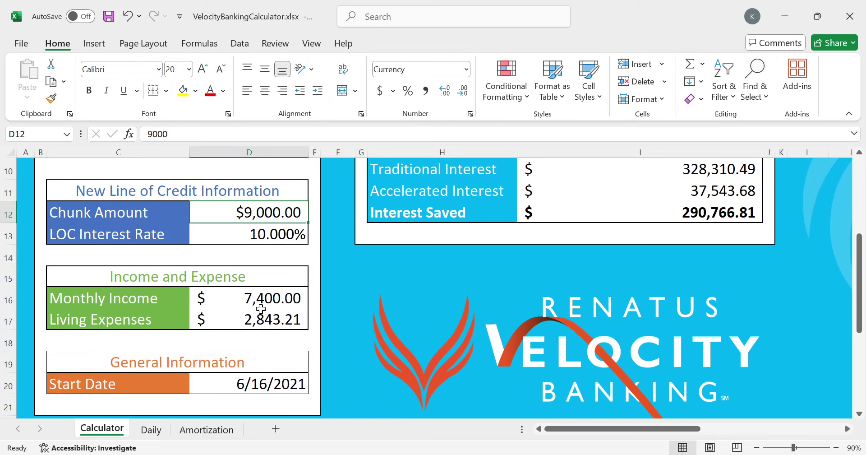
key(Down)
key(Down)
key(Down)
key(Down)
scroll(271, 316, up, 2)
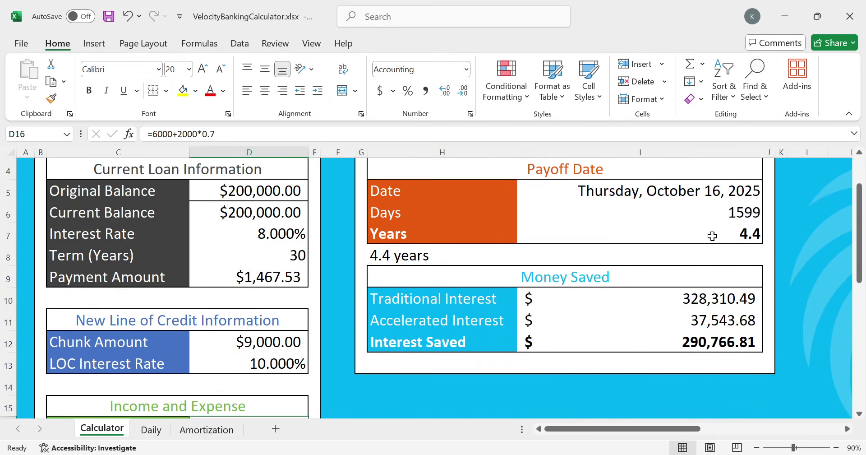
drag(230, 134, 175, 137)
key(ctrl+c)
click(251, 134)
key(ctrl+v)
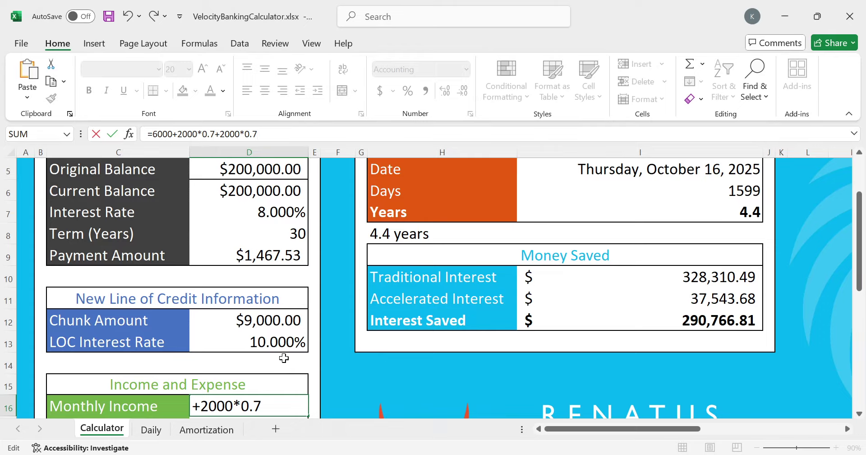
click(276, 337)
Step: Append ", 3.2 years" to the payoff note in H8
scroll(299, 299, up, 2)
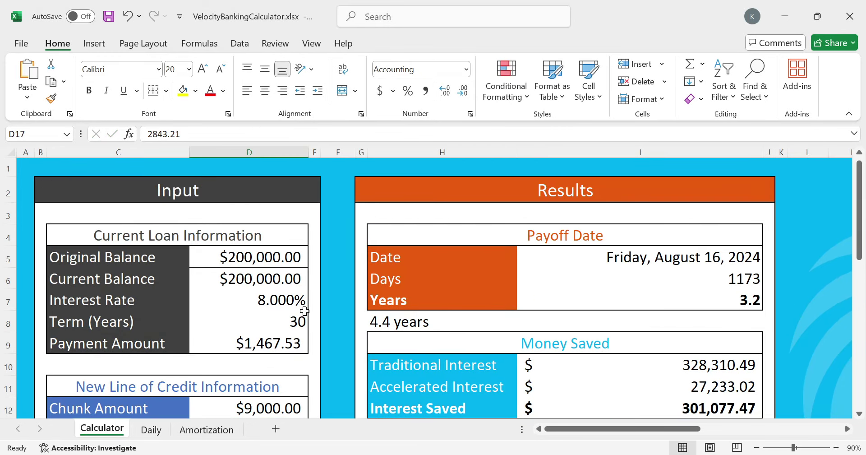
double_click(462, 318)
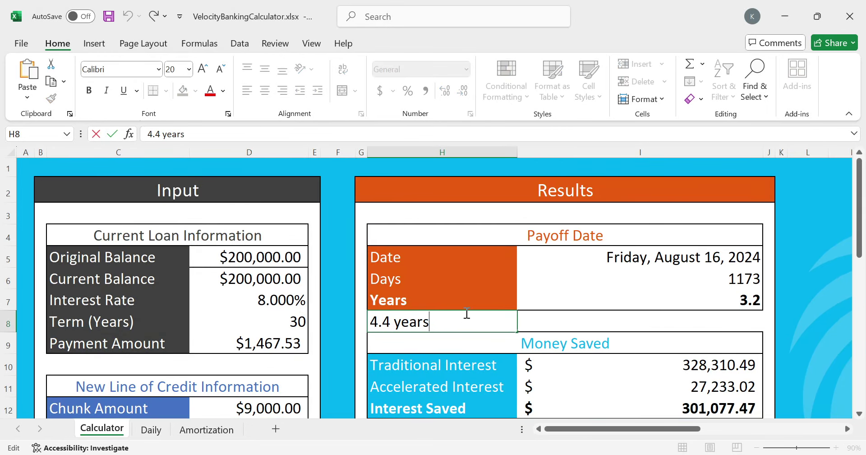
text(, 3.2 years)
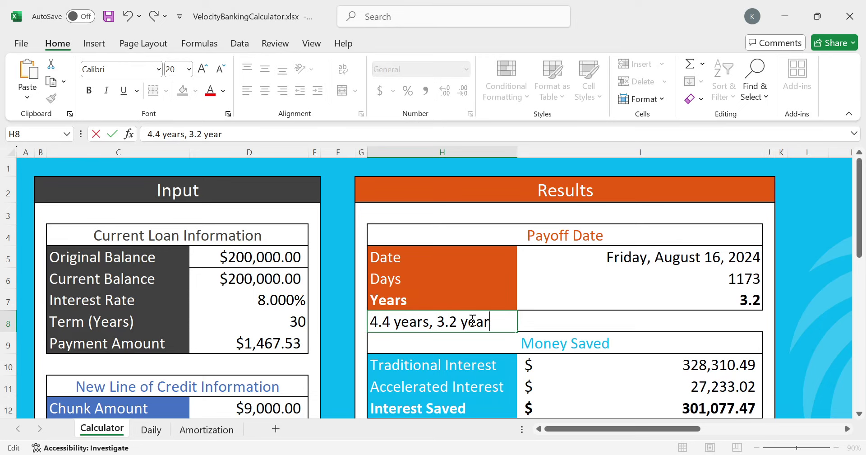
key(ctrl+Return)
key(Down)
Step: Extend the Monthly Income formula in D16 to =6000+2000*0.7+2000*0.7+2000*0.7 for a third tenant
scroll(422, 341, down, 2)
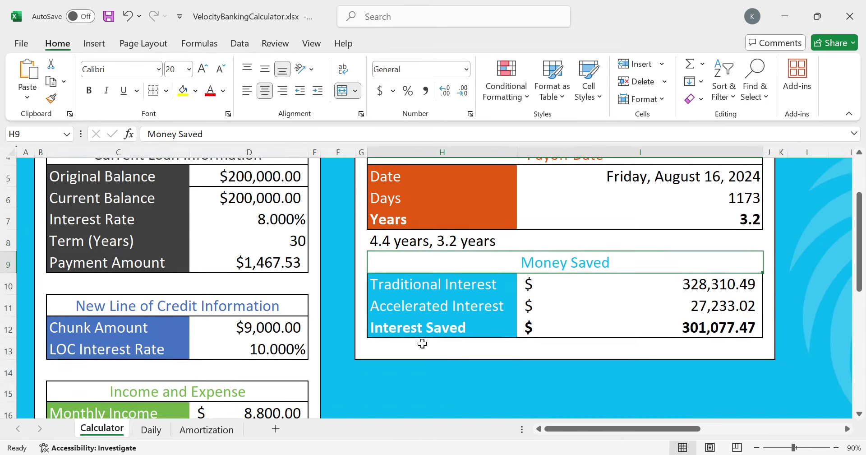
click(281, 356)
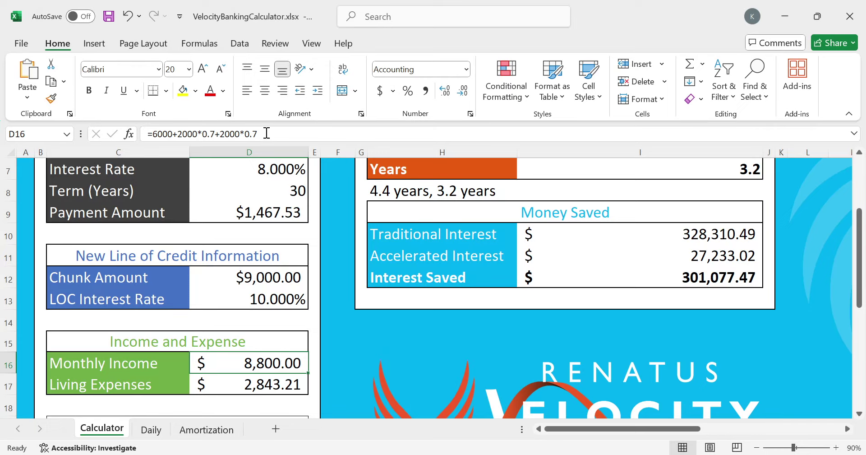
drag(262, 134, 219, 145)
key(ctrl+c)
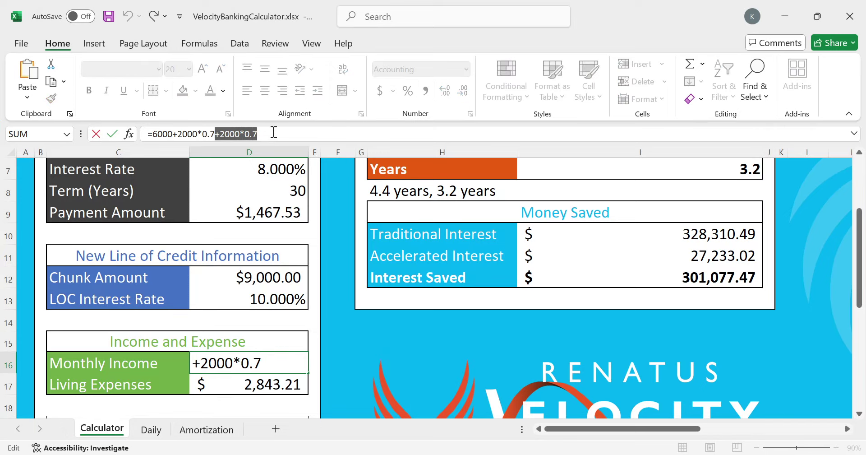
click(270, 134)
key(ctrl+v)
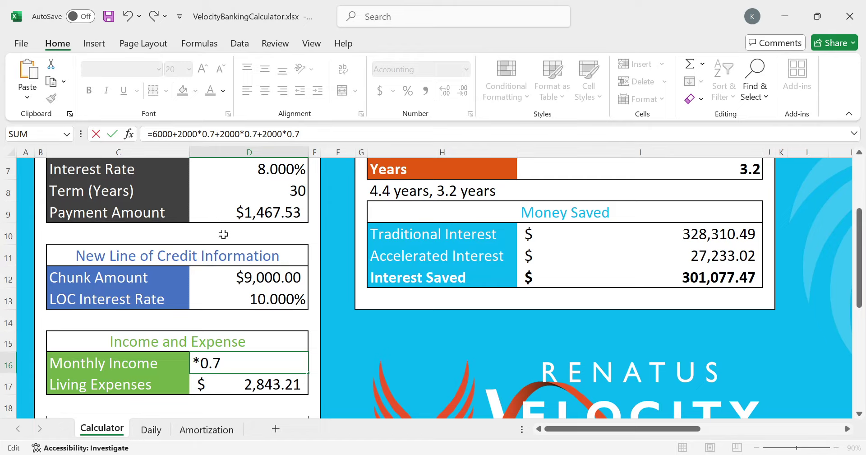
key(Return)
scroll(333, 308, up, 2)
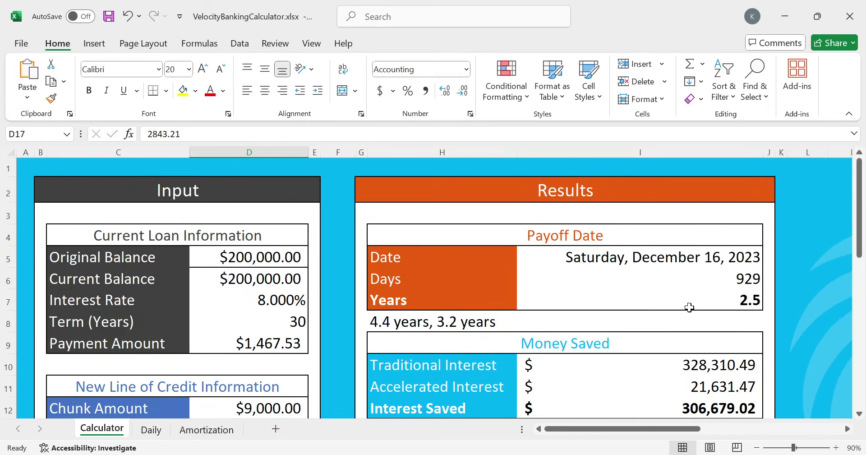
Step: Set the line of credit's Chunk Amount in D12 to 11000
scroll(681, 308, down, 1)
click(292, 342)
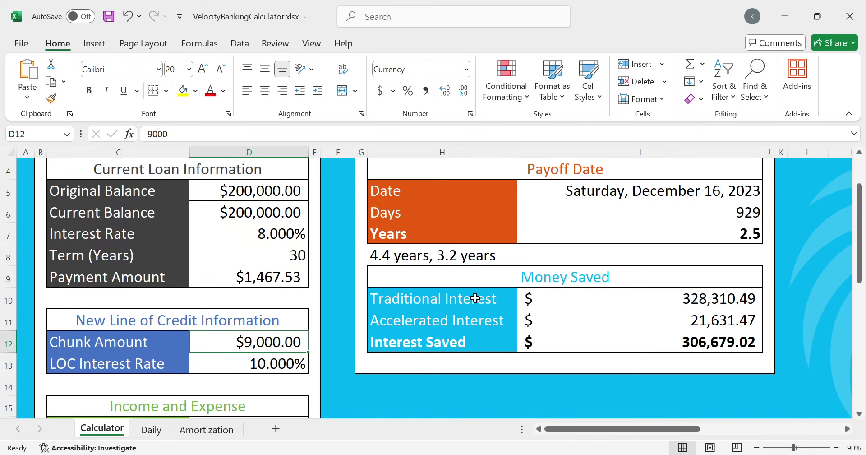
scroll(472, 300, down, 1)
scroll(472, 302, up, 1)
key(Up)
key(Down)
text(11000)
key(Return)
Step: Append ", 2.5 years" to the payoff note in H8
key(Up)
key(Up)
key(Right)
key(Up)
key(Up)
key(Right)
key(Up)
key(Right)
key(Right)
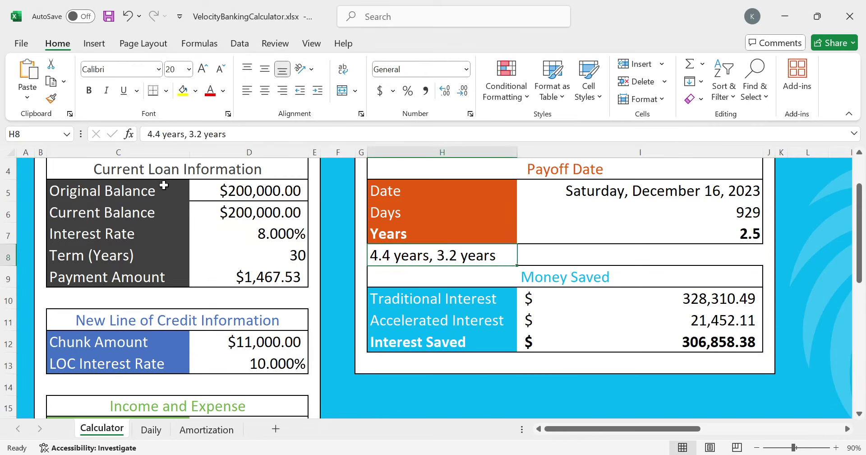
click(226, 138)
text(, 2.5 ea)
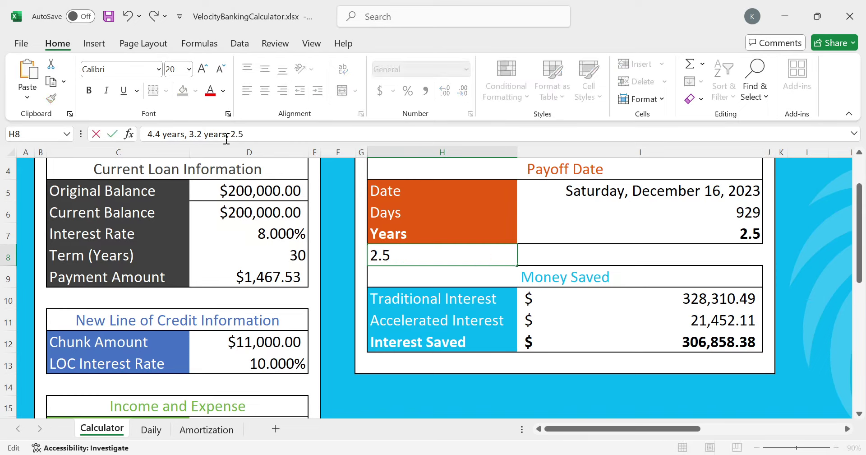
key(BackSpace)
key(BackSpace)
text(years)
key(ctrl+Return)
key(Down)
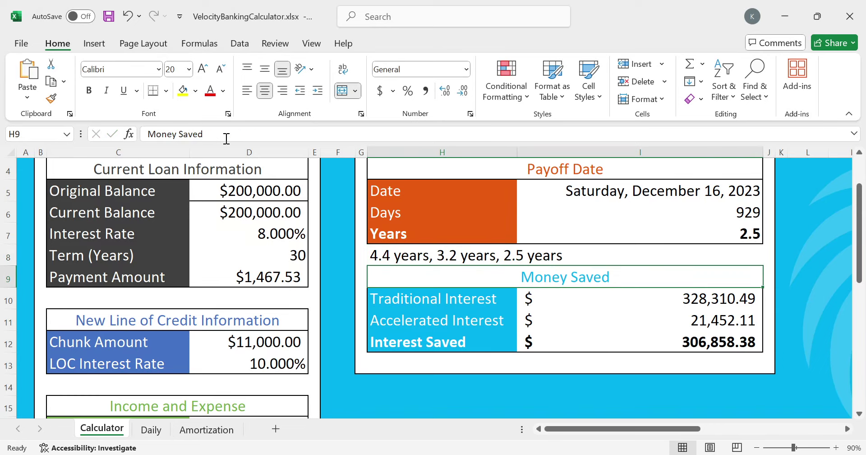
Step: Add up the three payoff periods in cell I8 with the formula =4.4+3.2+2.5
key(Up)
key(Right)
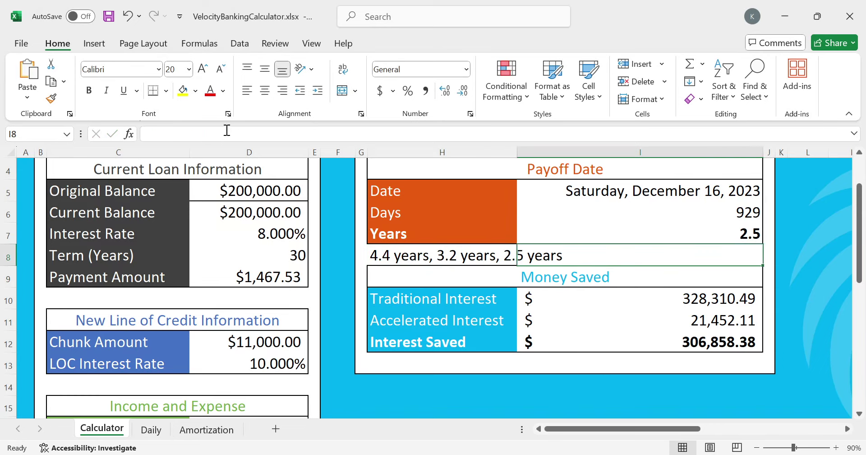
click(226, 130)
text(=4.4+)
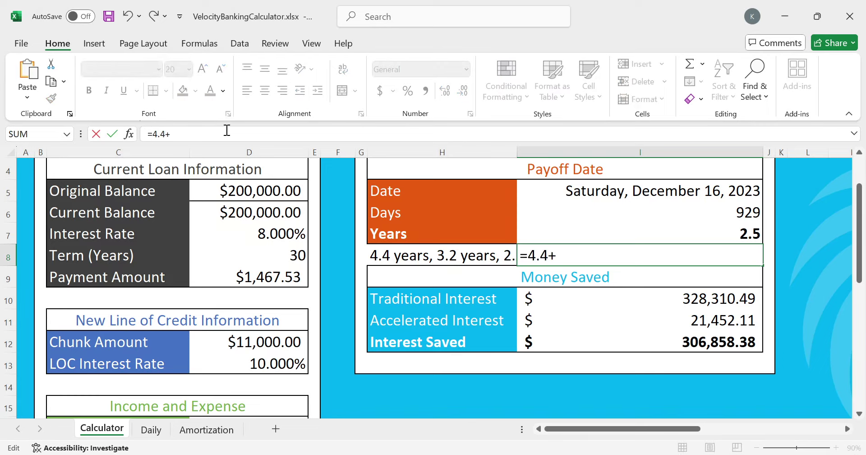
text(3.2+2.5)
key(Return)
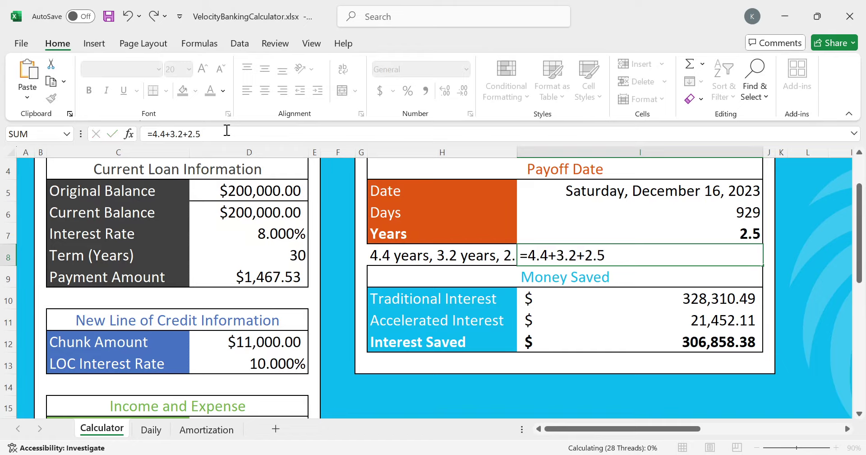
key(Up)
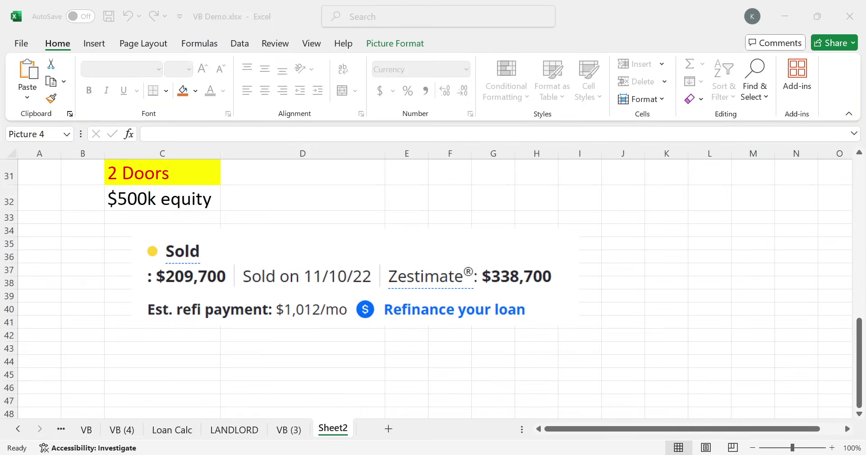
Step: In the VB Demo workbook, compare the 27 doors and 2 Doors equity notes on Sheet2 and view the sold-property listing below them
scroll(337, 343, up, 3)
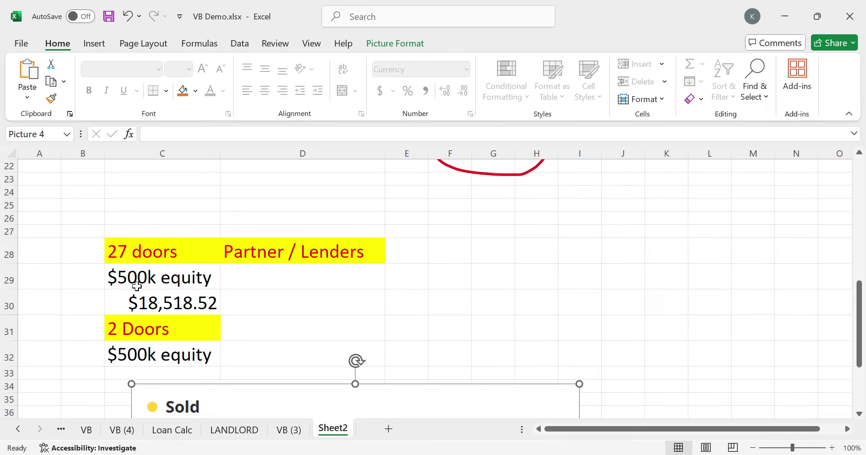
click(136, 285)
click(137, 300)
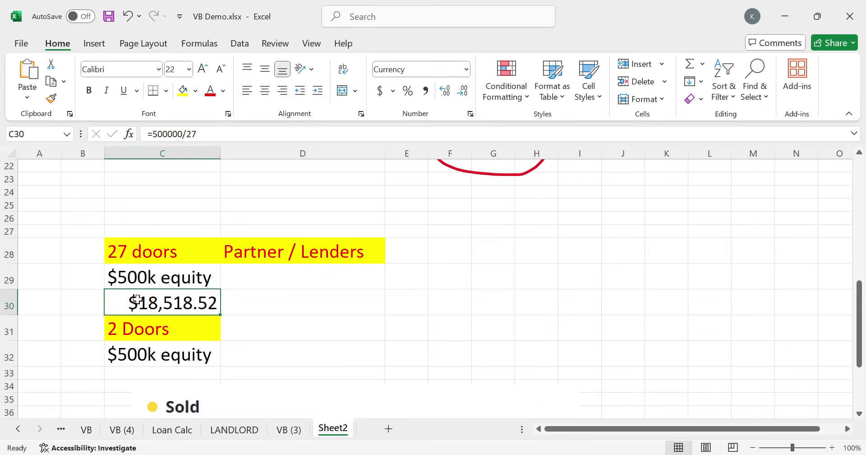
click(138, 333)
click(139, 353)
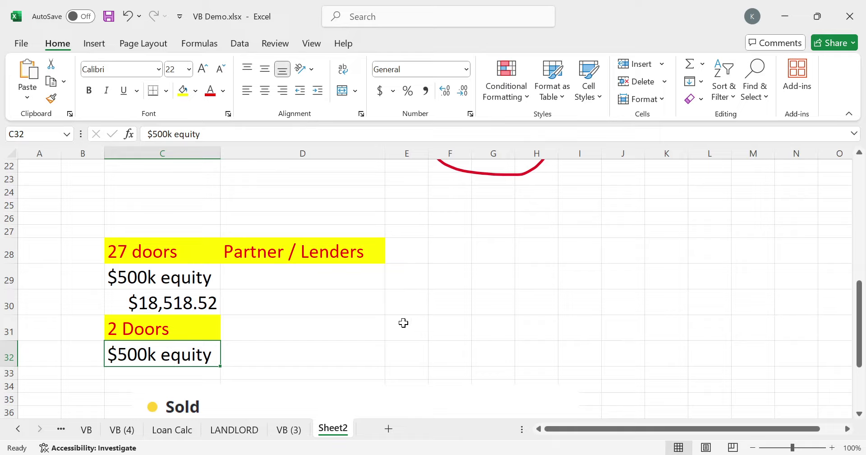
scroll(370, 324, down, 2)
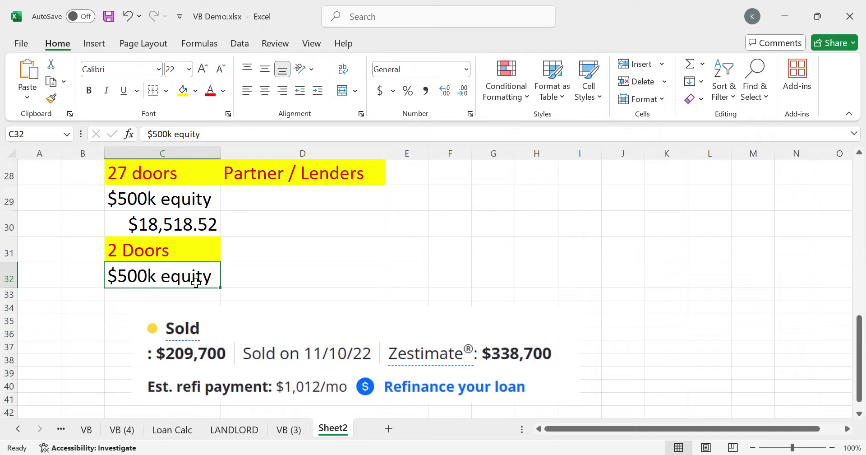
key(Down)
key(Down)
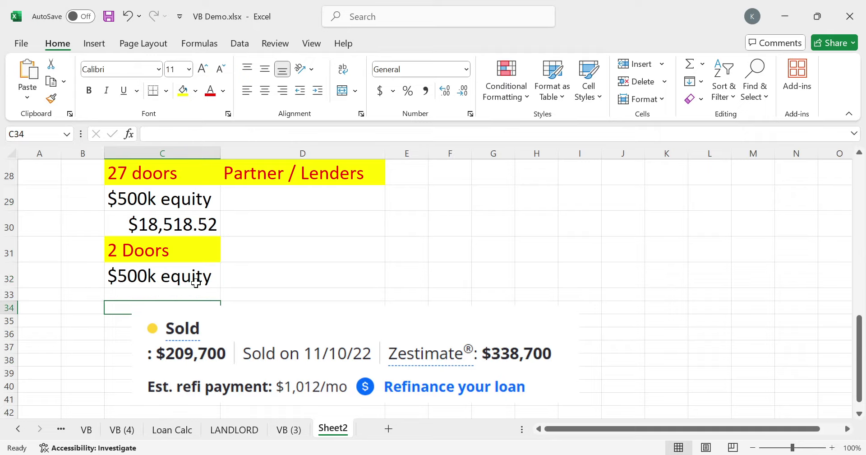
click(488, 359)
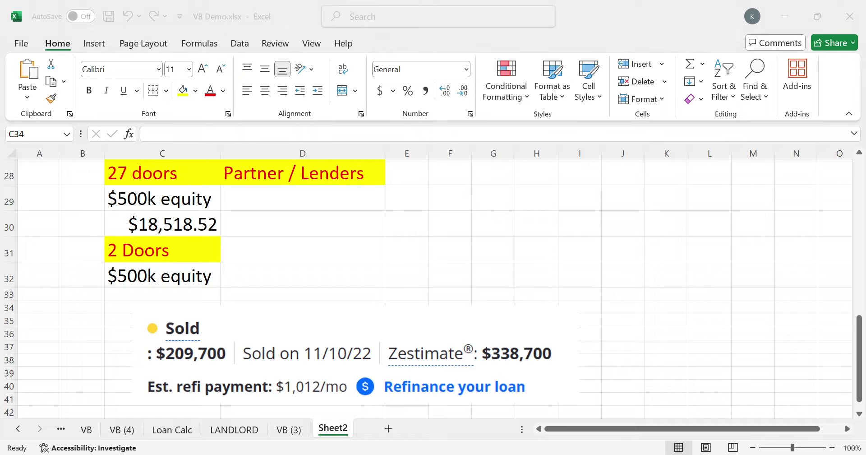